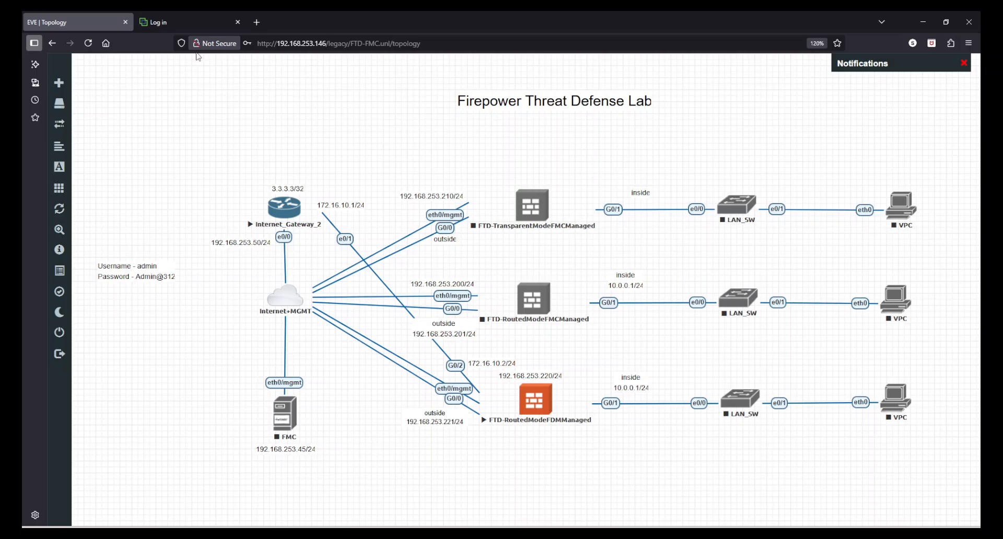
# Sign in to the device manager with the administrator account, declining to save the login
pyautogui.click(175, 19)
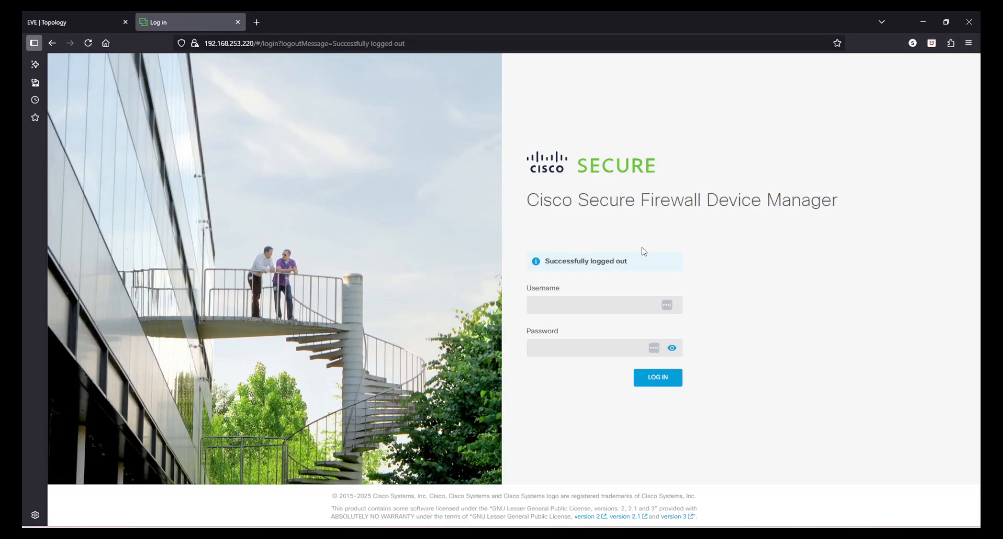
pyautogui.click(595, 304)
pyautogui.write('admin')
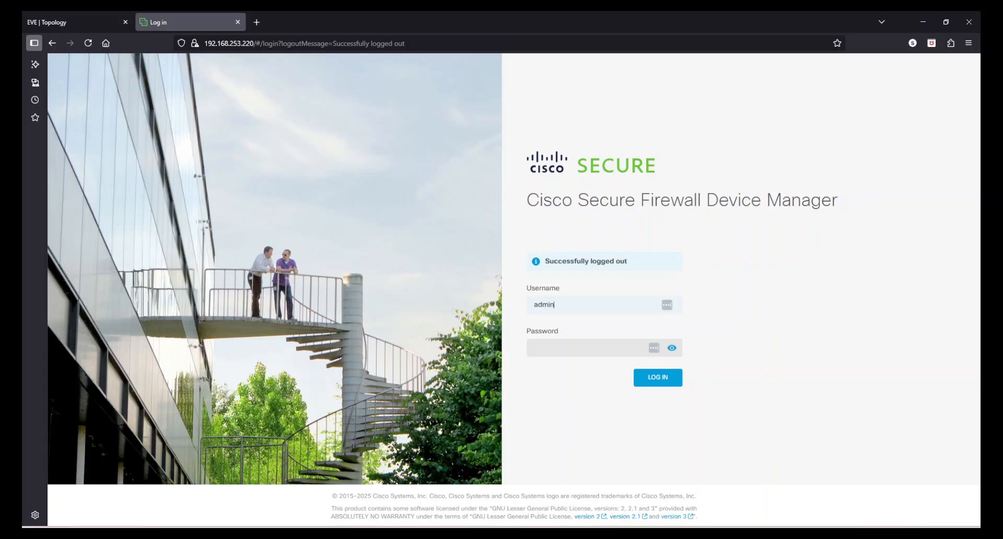
pyautogui.press('Tab')
pyautogui.write('A●●')
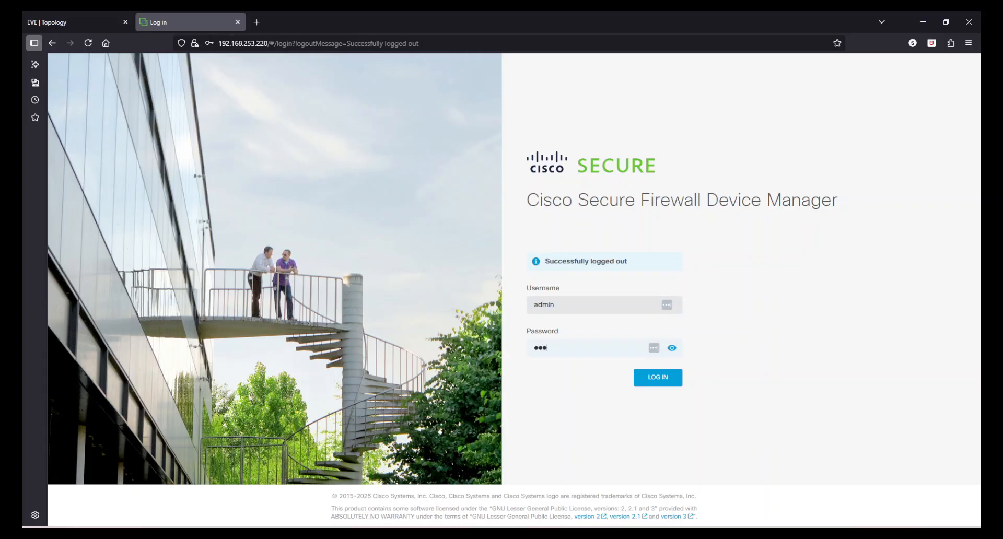
pyautogui.write('●●●●●●')
pyautogui.press('Return')
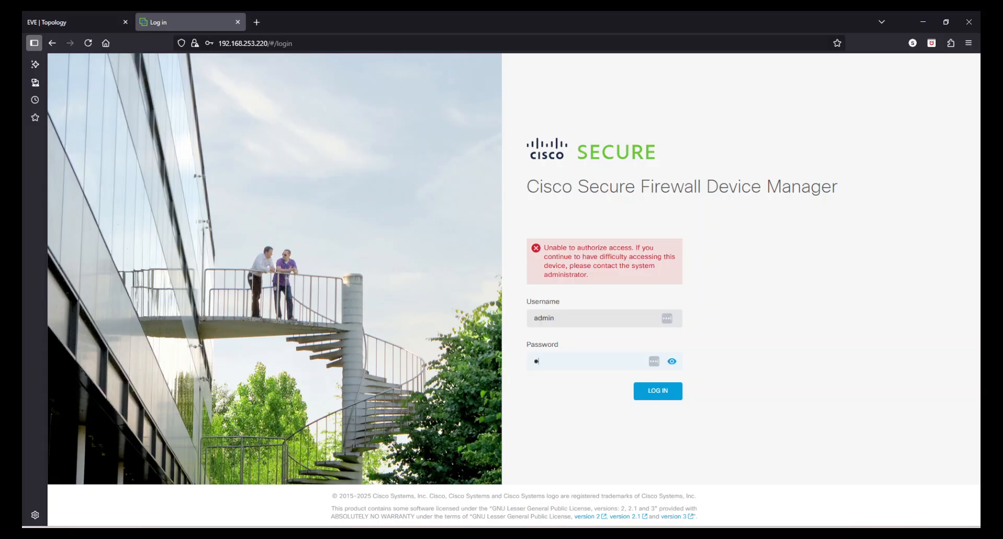
pyautogui.write('●●●●●●●●●')
pyautogui.press('Return')
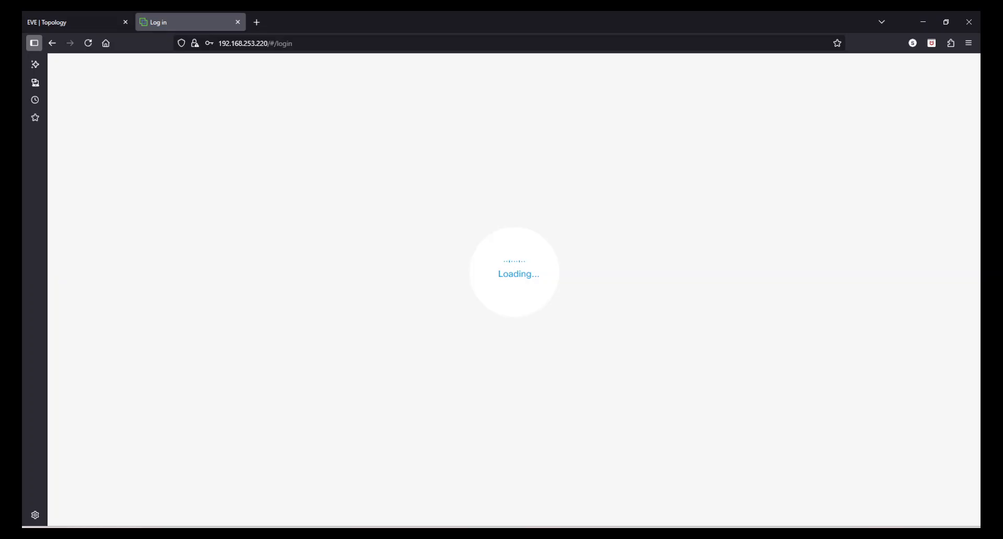
pyautogui.click(343, 150)
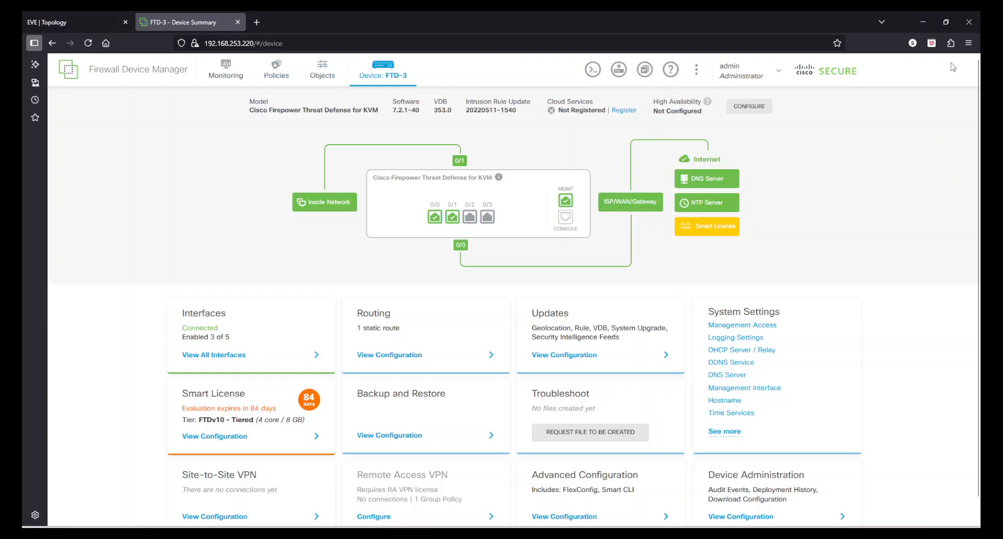
# Zoom the browser page to 120% and go to the Network Objects and Groups list
pyautogui.click(969, 43)
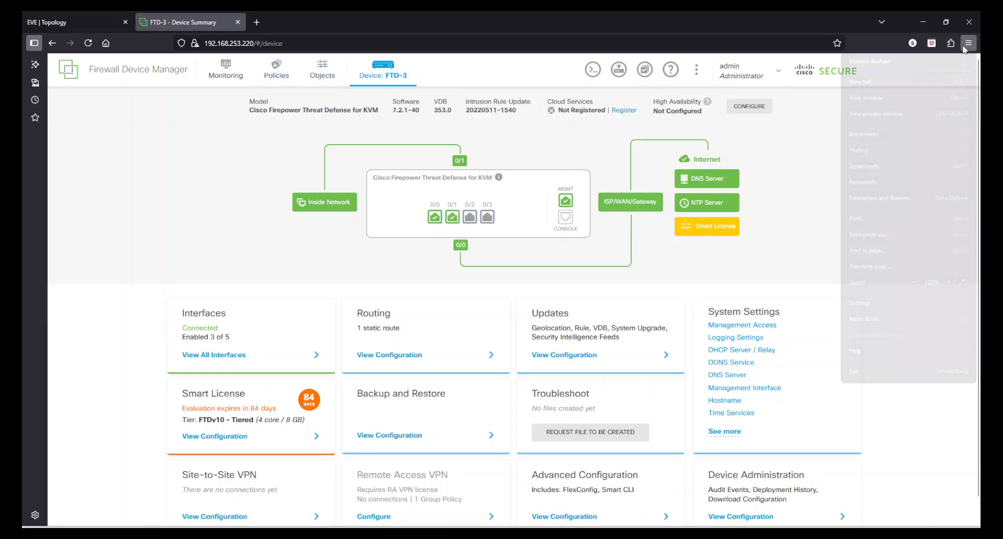
pyautogui.click(948, 284)
pyautogui.click(948, 284)
pyautogui.click(811, 265)
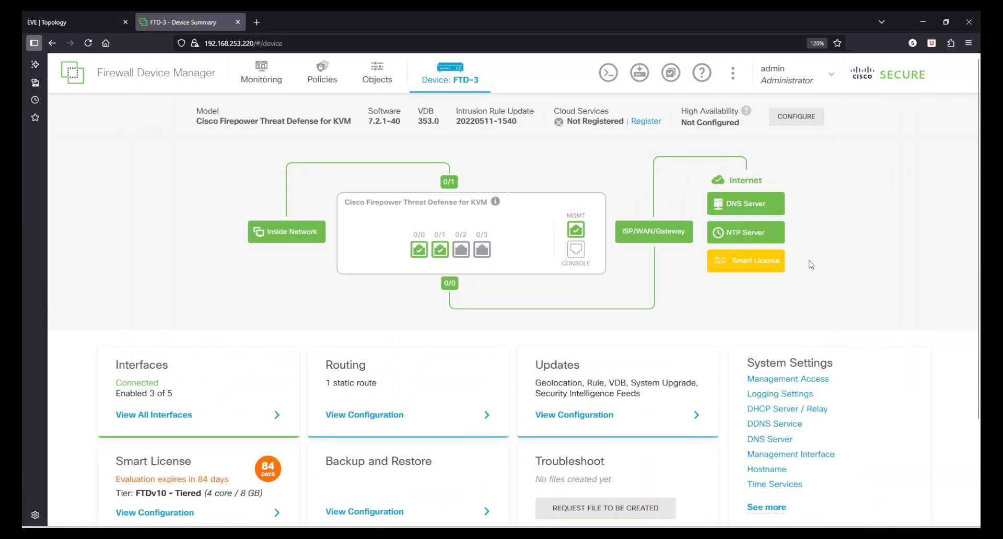
pyautogui.click(384, 68)
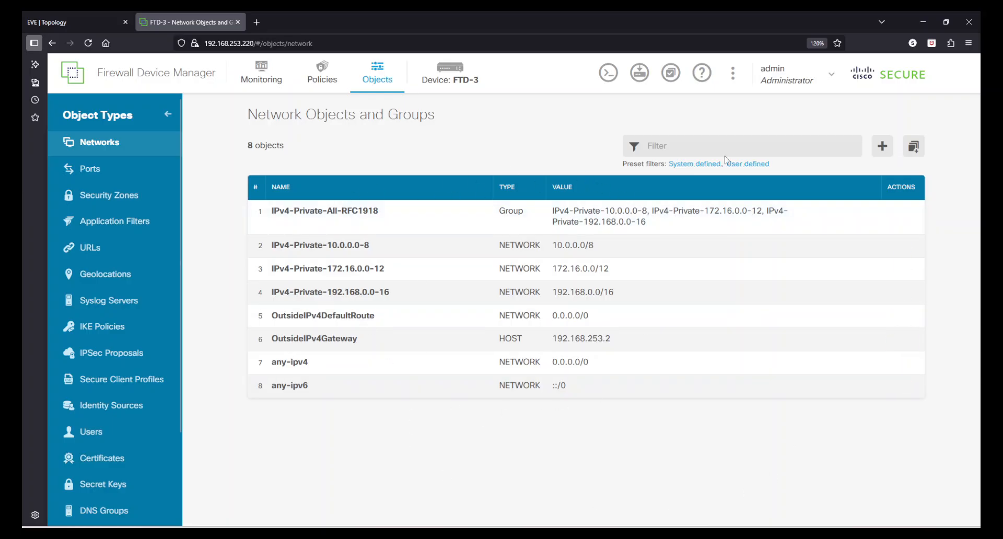
# Start a new network object named h_8.8.8.8 with description 'Google DNS'
pyautogui.click(882, 150)
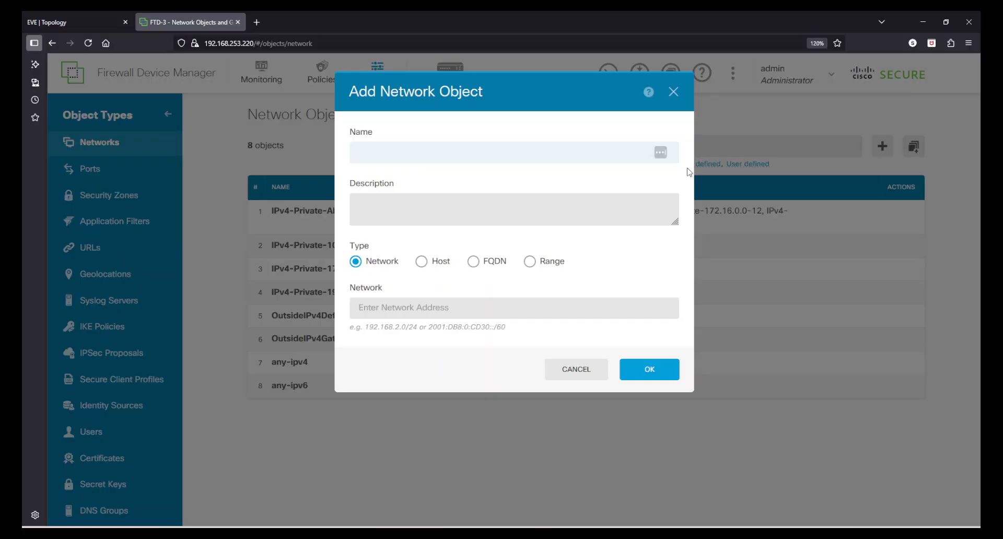
pyautogui.click(671, 92)
pyautogui.click(883, 146)
pyautogui.write('Test_1')
pyautogui.doubleClick(424, 152)
pyautogui.write('h_8.8.8.8')
pyautogui.click(430, 195)
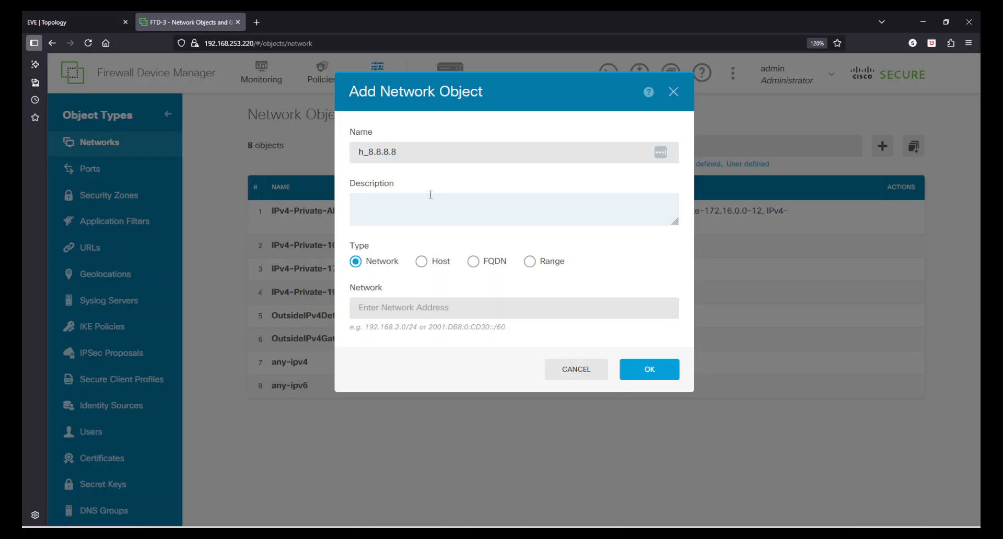
pyautogui.write('Google DNS')
# Make it a Host object with address 8.8.8.8 and save it
pyautogui.click(664, 369)
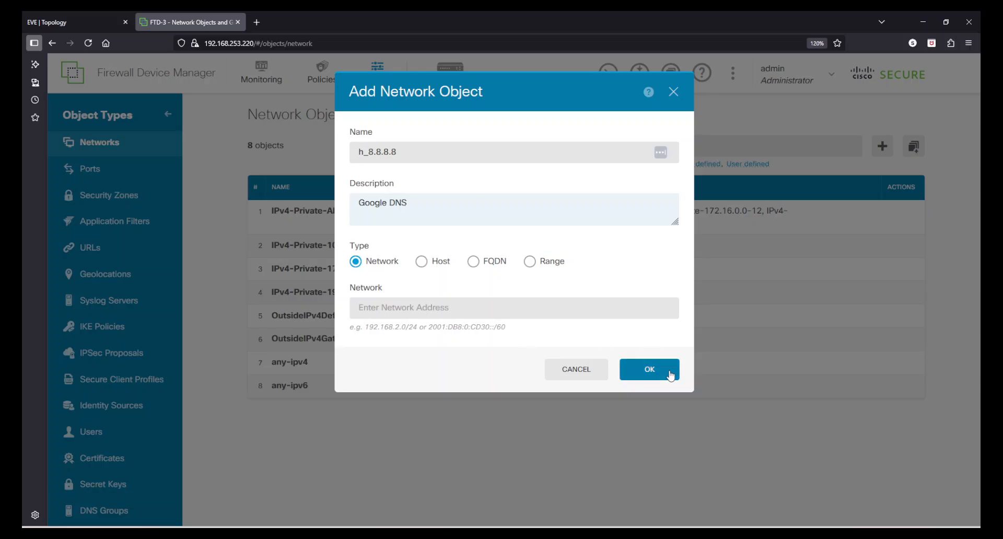
pyautogui.click(421, 261)
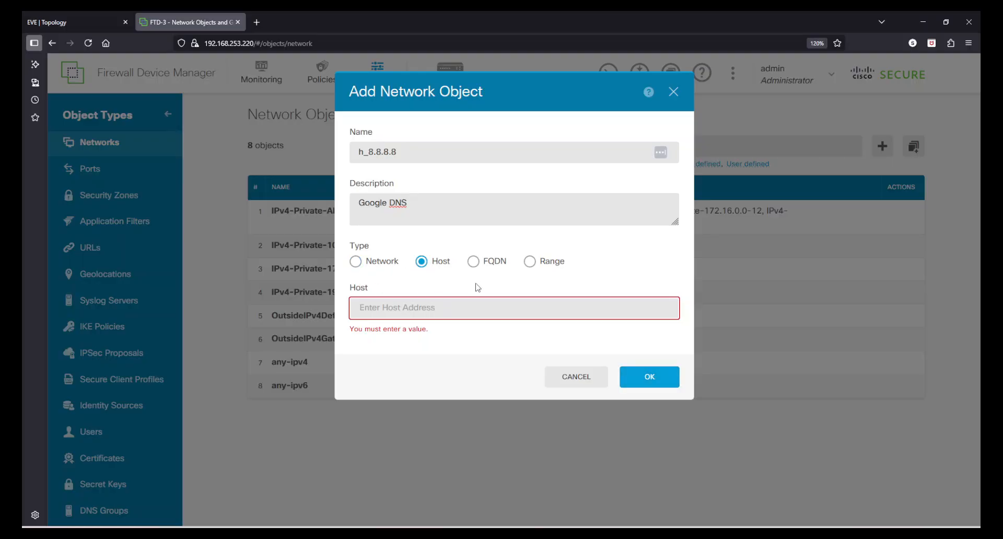
pyautogui.click(449, 306)
pyautogui.write('8.8.8.8')
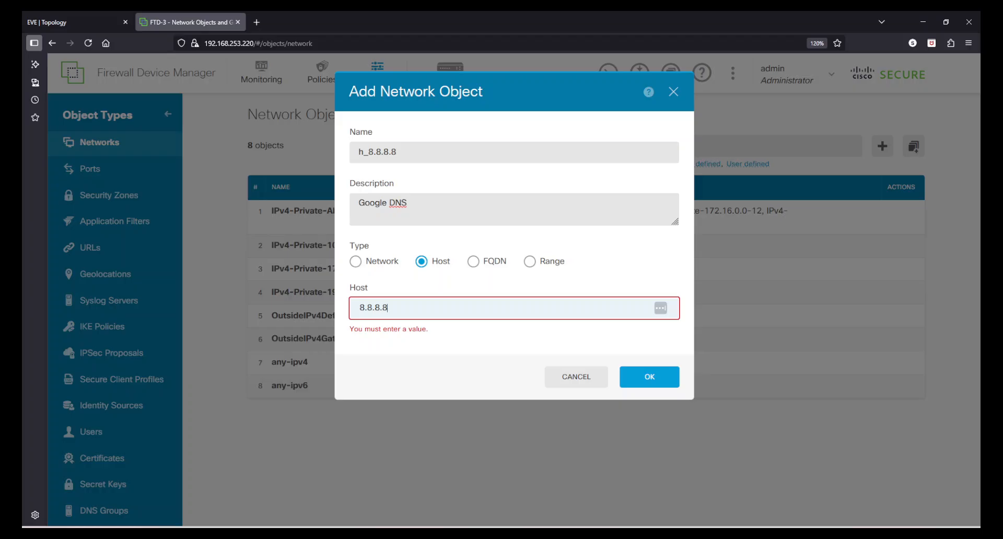
pyautogui.click(660, 377)
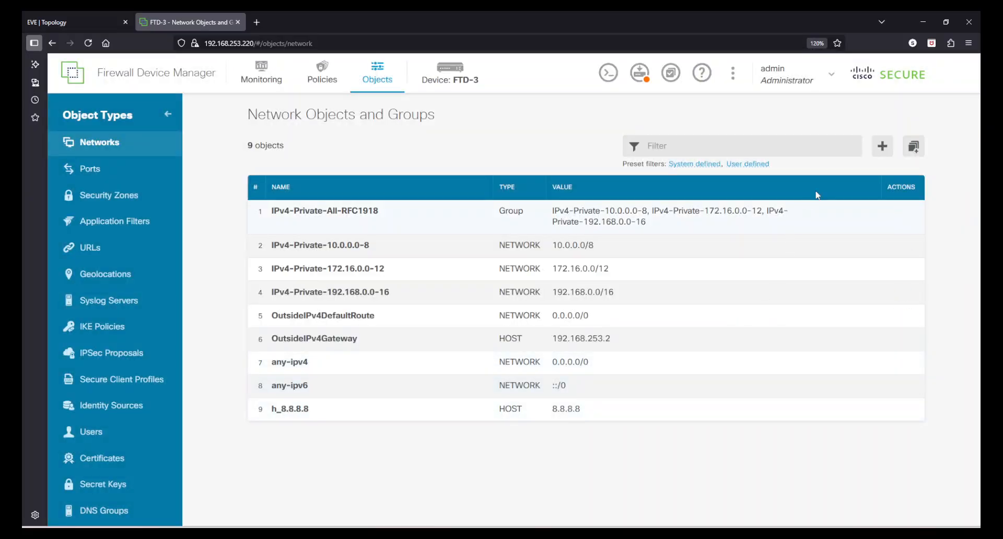
# Create network object n_10.0.0.0_24 for 10.0.0.0/24, described as 'LAN Network'
pyautogui.click(894, 149)
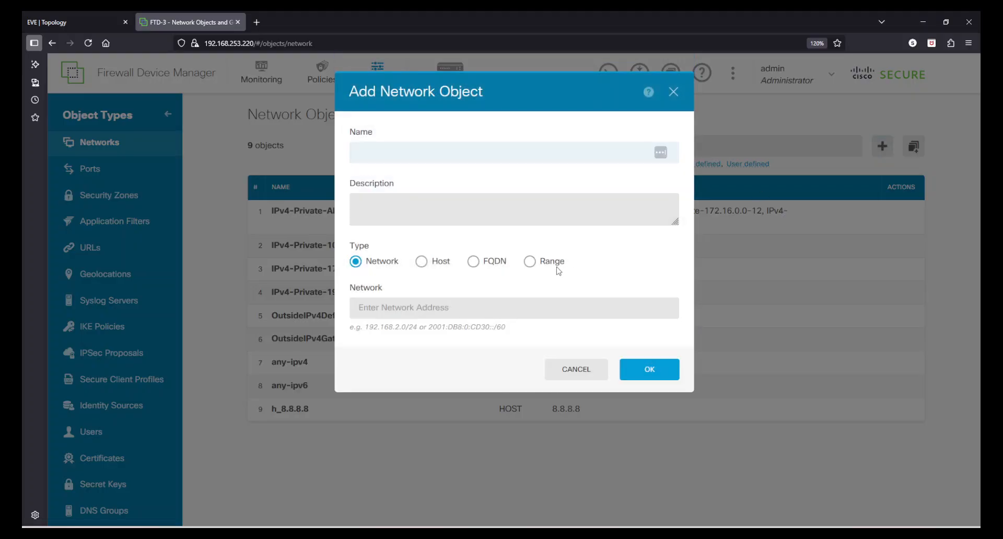
pyautogui.write('n_10.0.0.0_24')
pyautogui.click(372, 202)
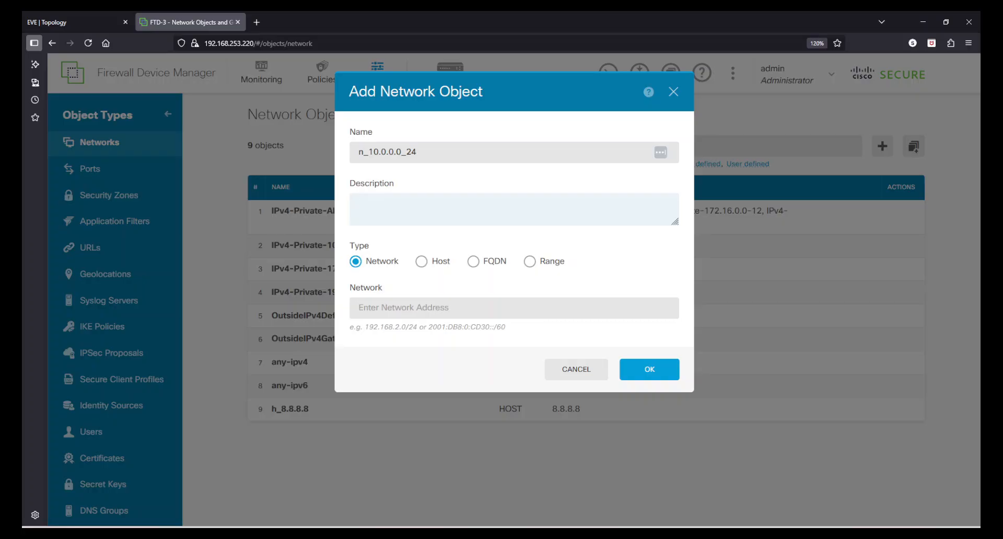
pyautogui.write('LAN Network')
pyautogui.click(382, 307)
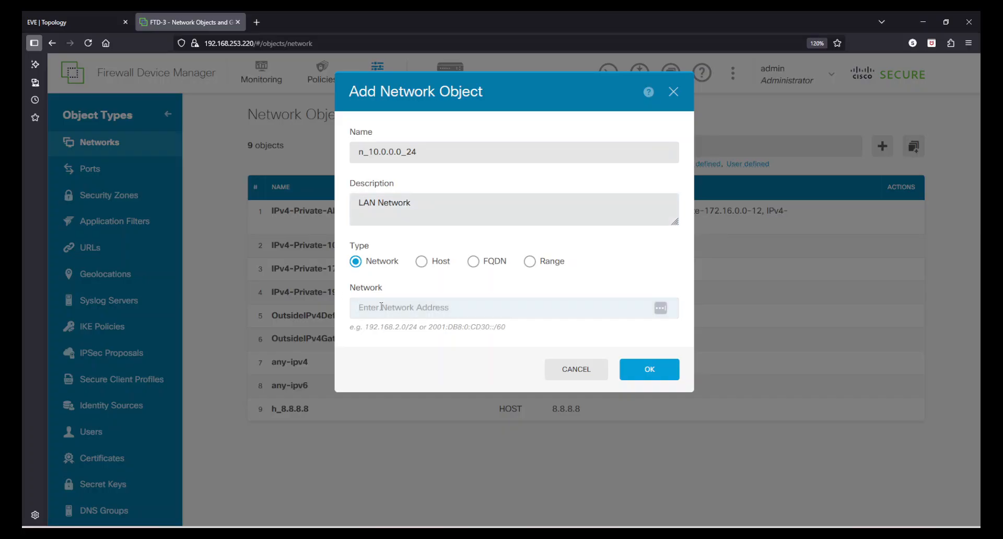
pyautogui.write('10.0.0.0/24')
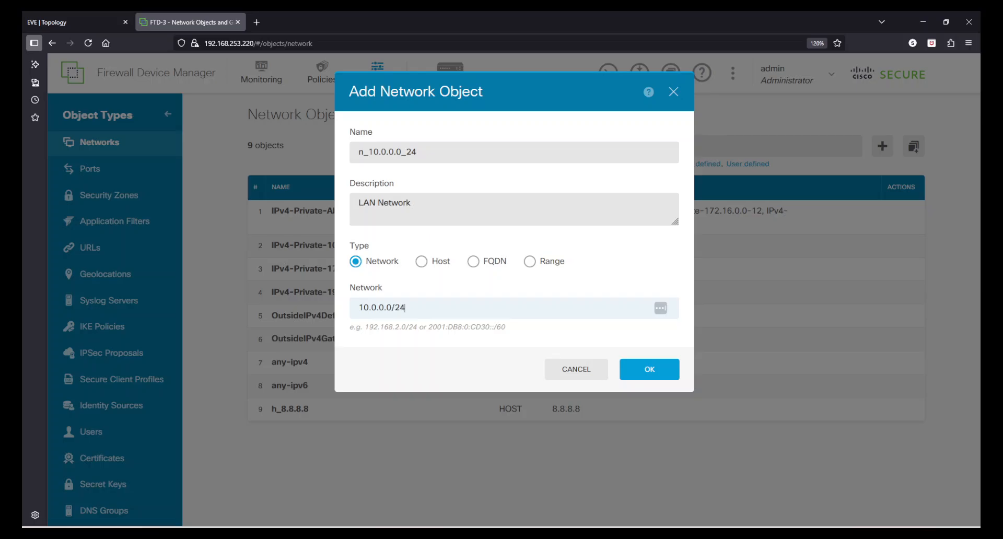
pyautogui.click(640, 372)
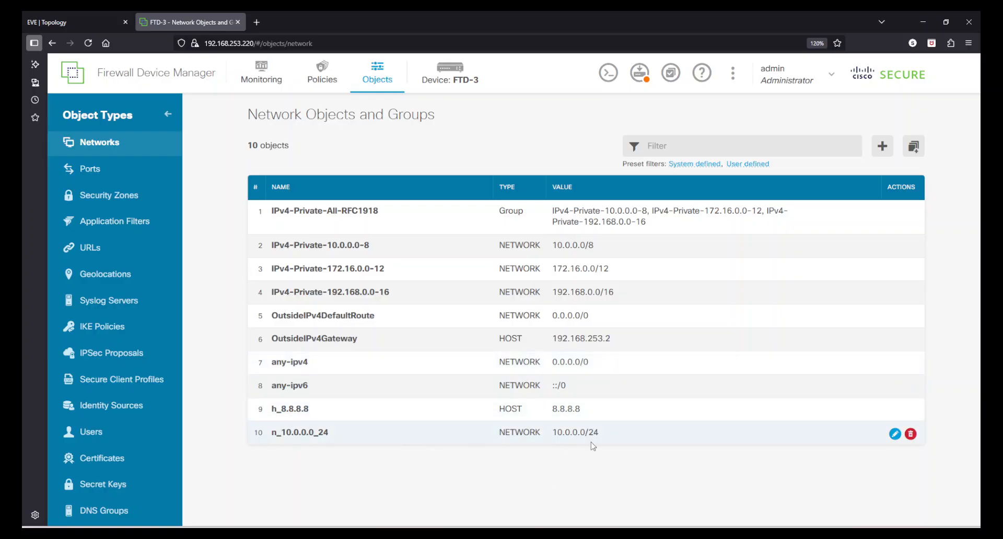
# Start an FQDN object named for portquiz.net, with portquiz.net as the domain name
pyautogui.click(883, 147)
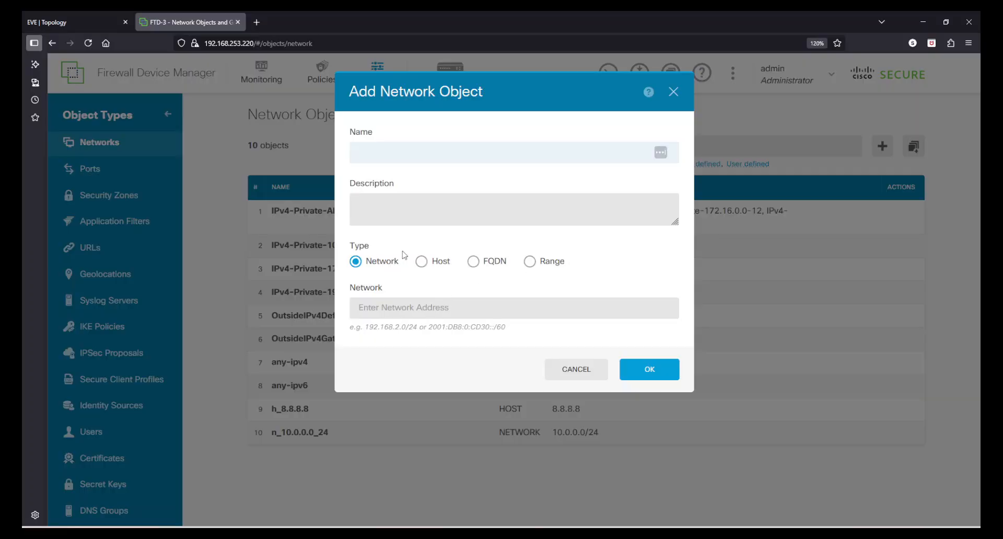
pyautogui.click(473, 261)
pyautogui.click(430, 153)
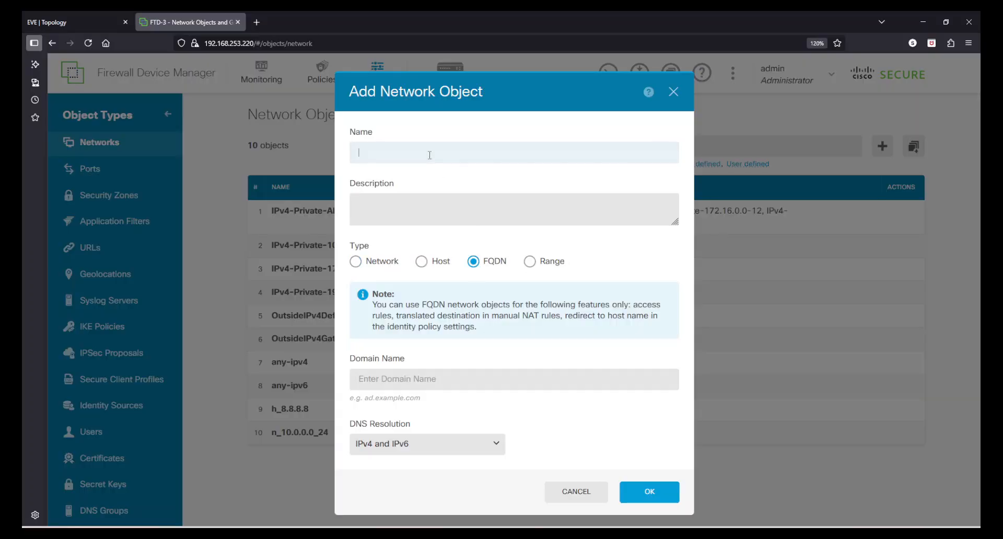
pyautogui.write('portquiz')
pyautogui.write('f_')
pyautogui.write('.net')
pyautogui.moveTo(414, 155); pyautogui.dragTo(368, 159)
pyautogui.hotkey('ctrl', 'c')
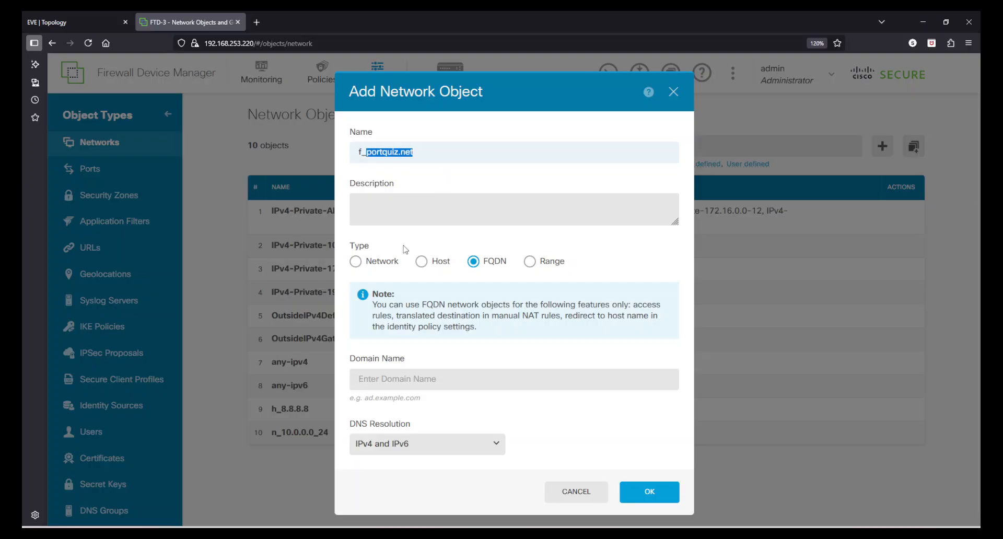
pyautogui.click(412, 378)
pyautogui.hotkey('ctrl', 'v')
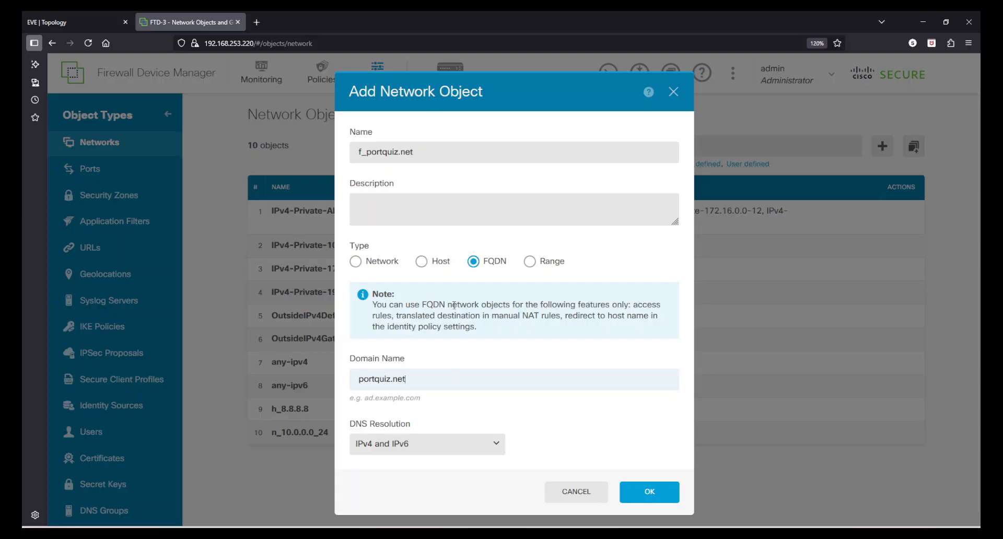
# Set DNS resolution to IPv4 only, describe it as 'portquiz.net FQDN', and save
pyautogui.scroll(-1, 465, 406)
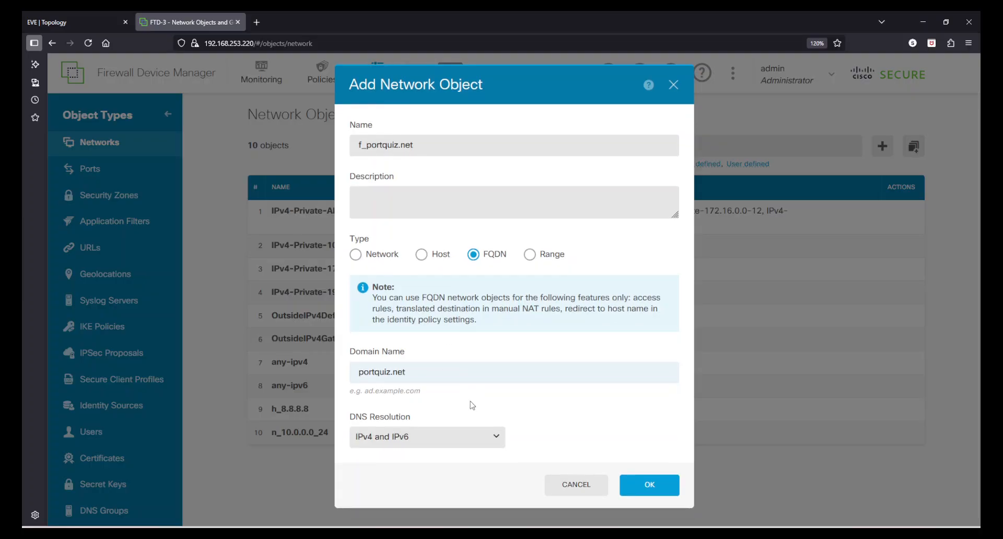
pyautogui.click(380, 443)
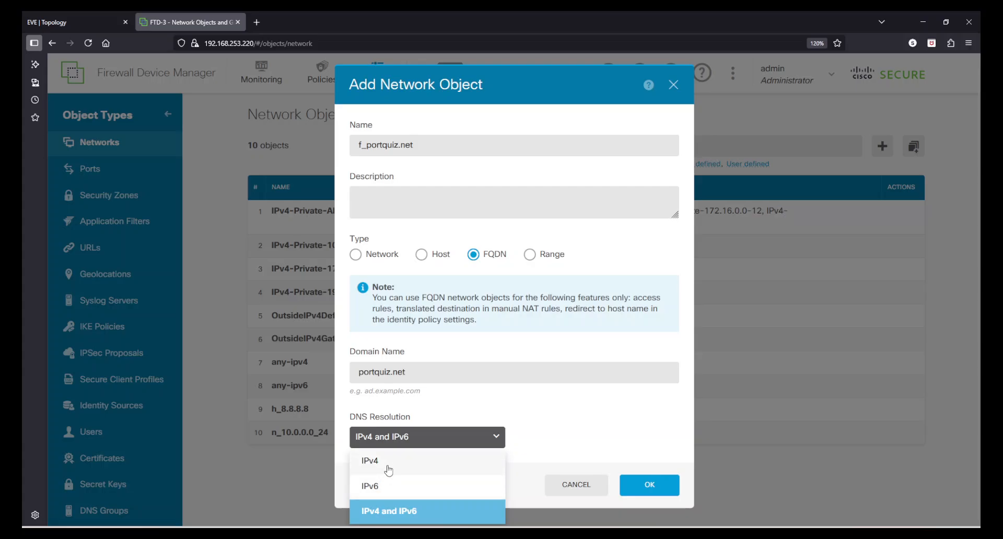
pyautogui.click(387, 461)
pyautogui.click(396, 199)
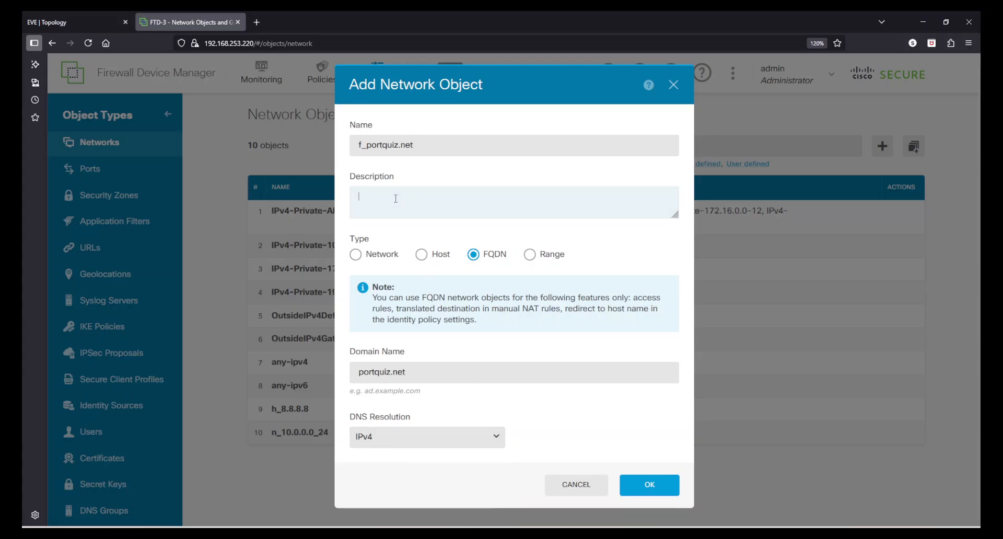
pyautogui.write('portquiz.net FQDN')
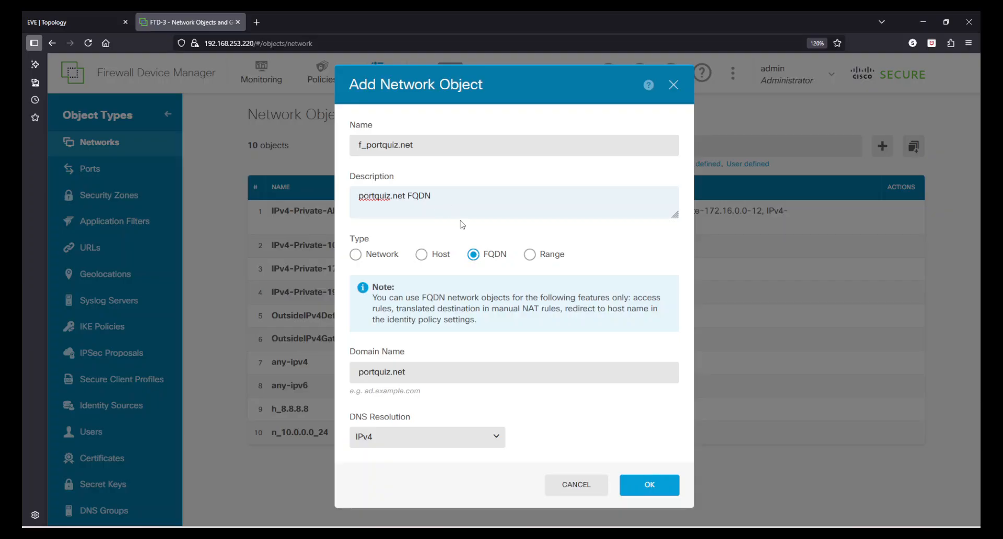
pyautogui.click(627, 486)
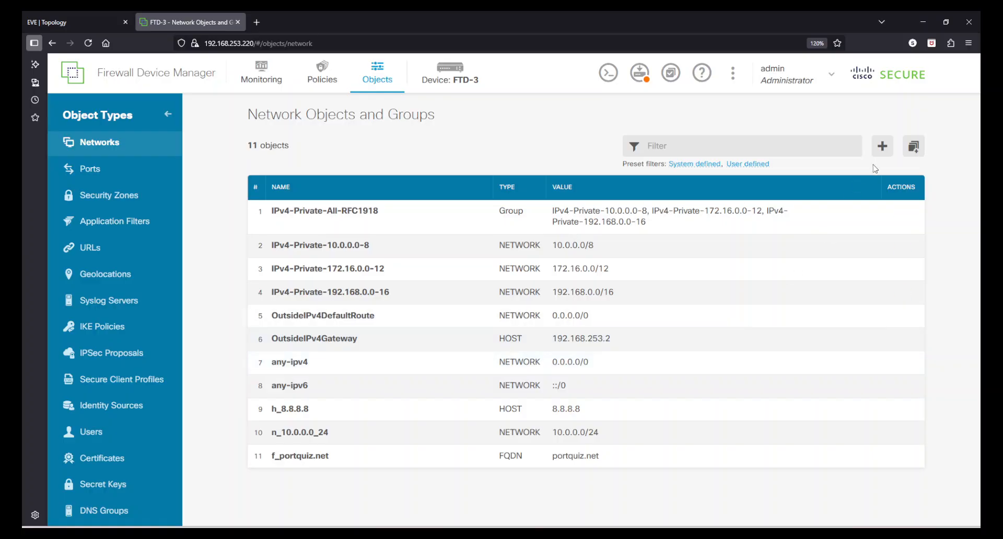
# Start a range object r_10.0.0.0-10.0.0.254 with IP range 10.0.0.0-10.0.0.254
pyautogui.click(883, 145)
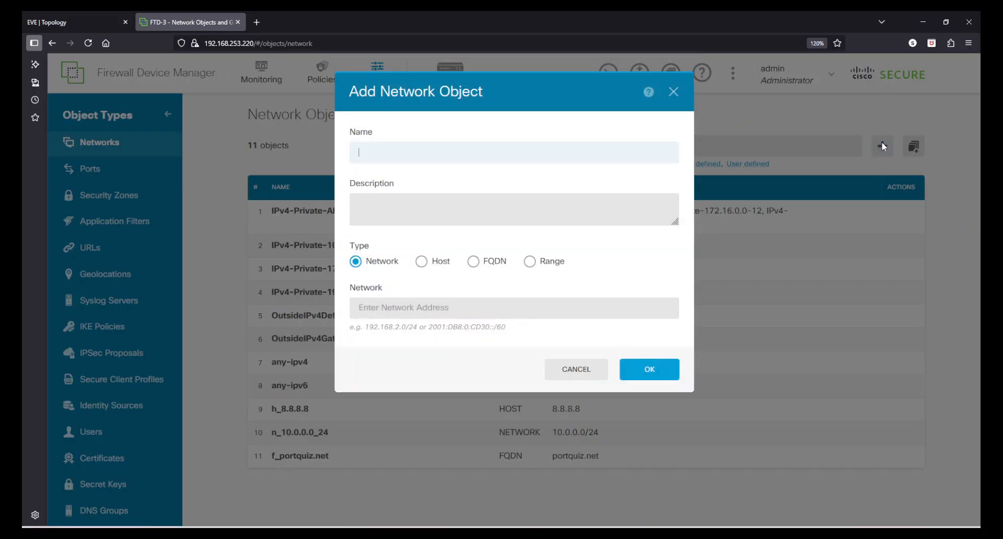
pyautogui.click(530, 261)
pyautogui.click(470, 159)
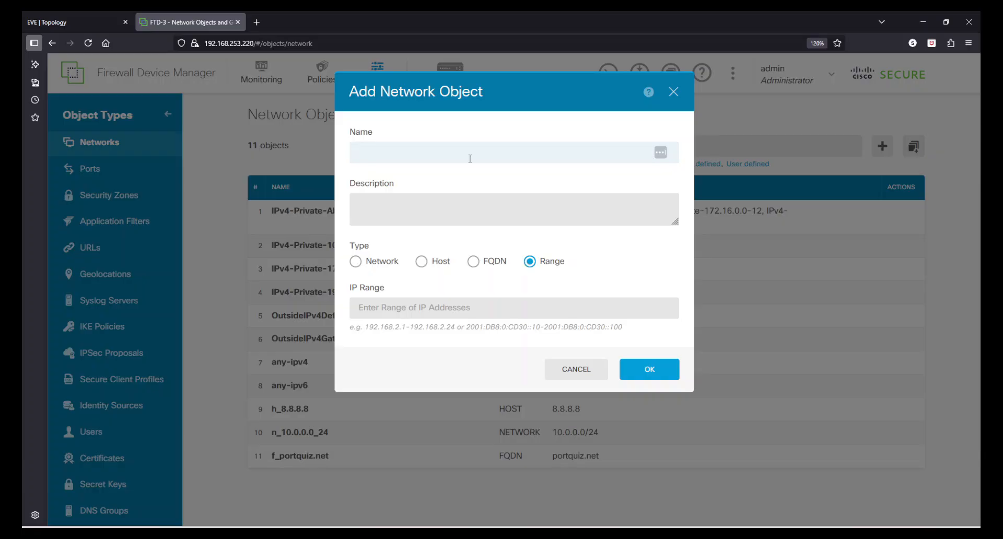
pyautogui.write('r_10.0.0.0-10.0.0.254')
pyautogui.moveTo(472, 157); pyautogui.dragTo(366, 158)
pyautogui.hotkey('ctrl', 'c')
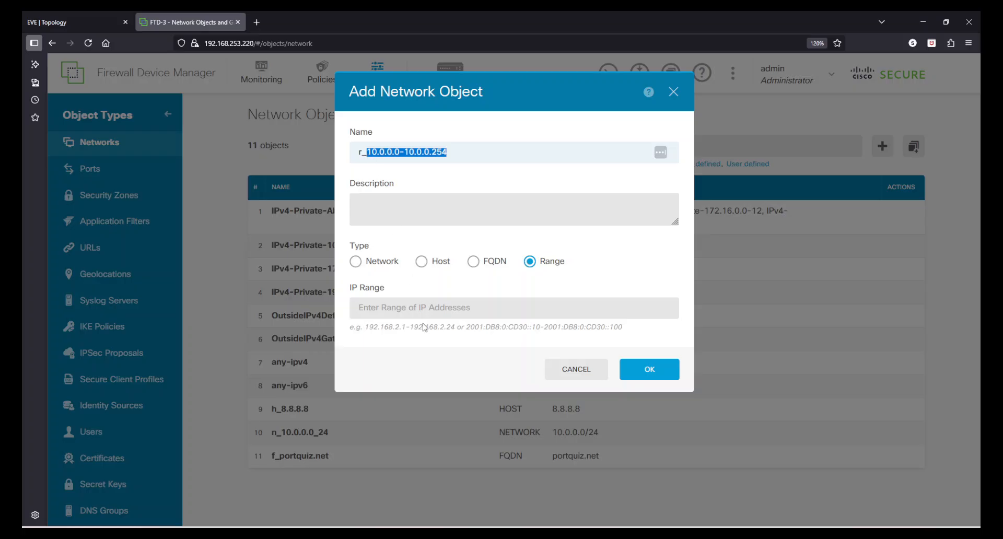
pyautogui.click(412, 307)
pyautogui.hotkey('ctrl', 'v')
# Describe the range as 'LAN Network range' and save the object
pyautogui.click(392, 215)
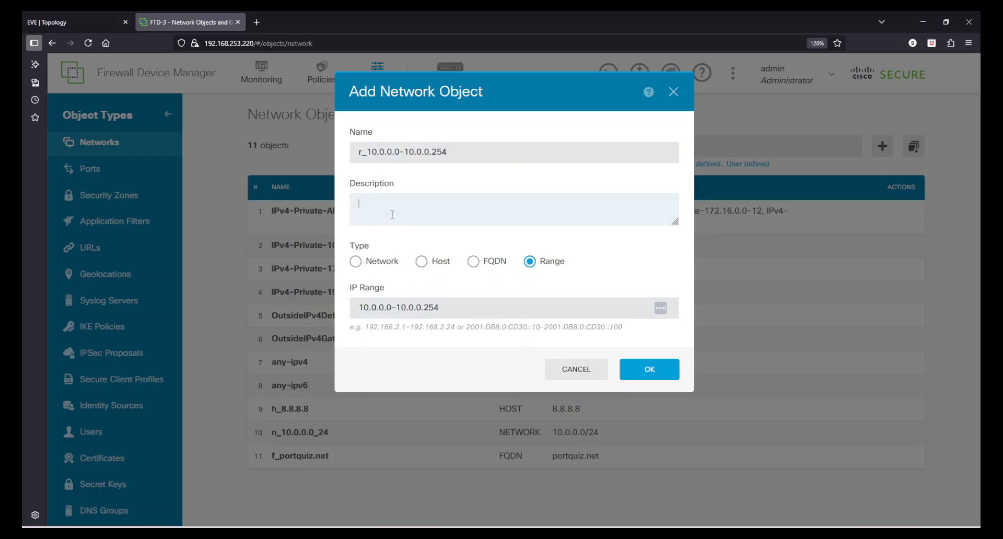
pyautogui.write('LAN nETWORK')
pyautogui.press('BackSpace')
pyautogui.press('BackSpace')
pyautogui.press('BackSpace')
pyautogui.press('BackSpace')
pyautogui.press('BackSpace')
pyautogui.press('BackSpace')
pyautogui.press('BackSpace')
pyautogui.write('Network range')
pyautogui.click(673, 372)
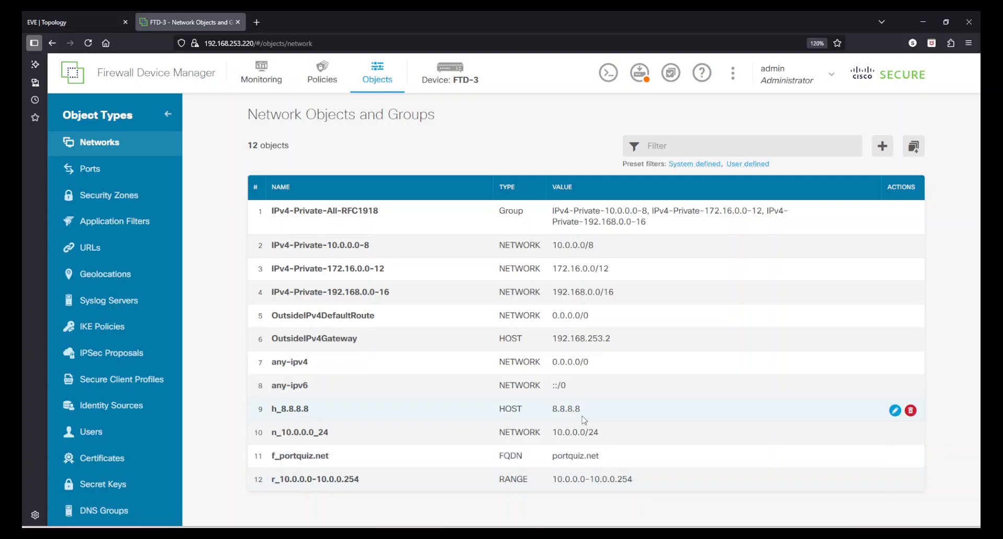
# Create Host object h_1.1.1.1 with address 1.1.1.1, described as 'Cloudflare DNS'
pyautogui.click(883, 146)
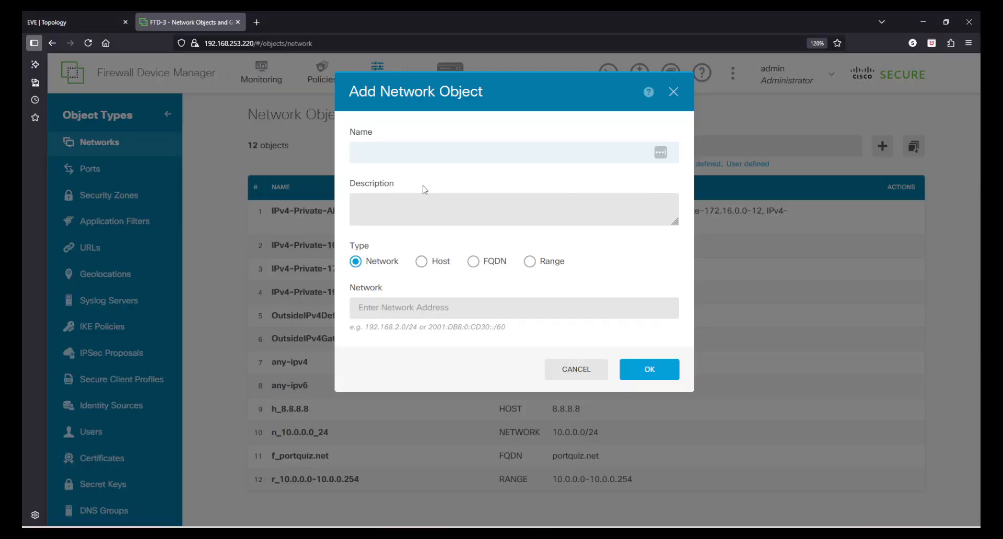
pyautogui.click(423, 264)
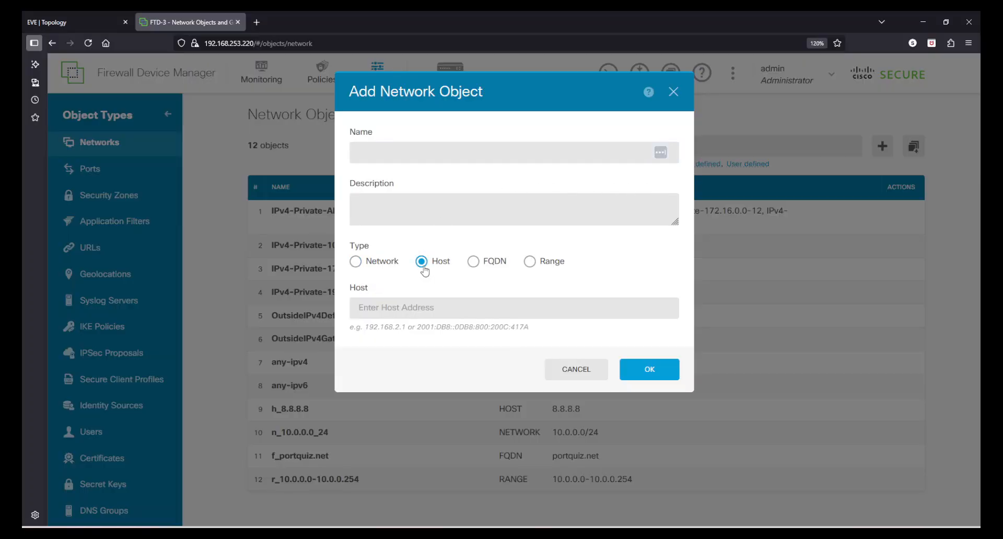
pyautogui.click(427, 161)
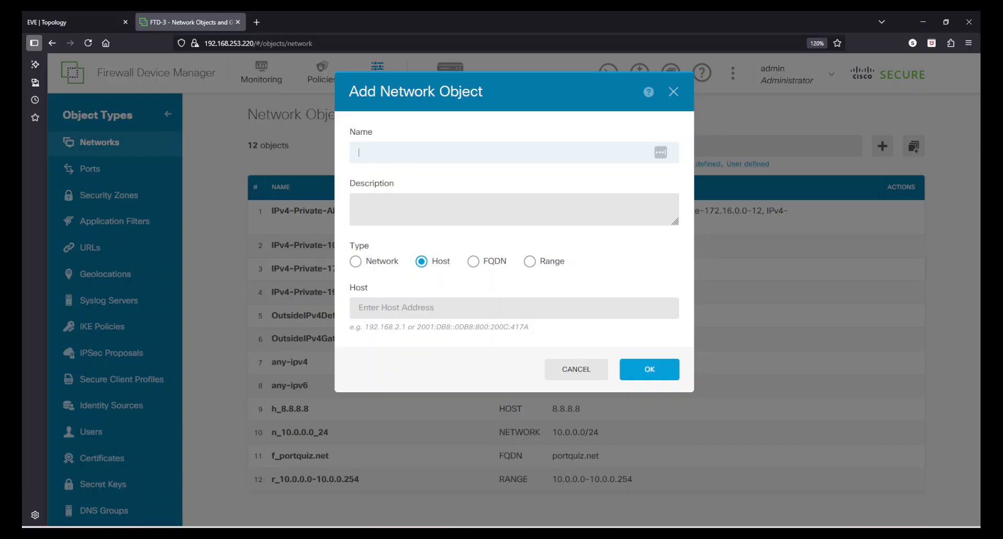
pyautogui.write('1.1.1.1')
pyautogui.moveTo(368, 152); pyautogui.dragTo(417, 159)
pyautogui.click(405, 308)
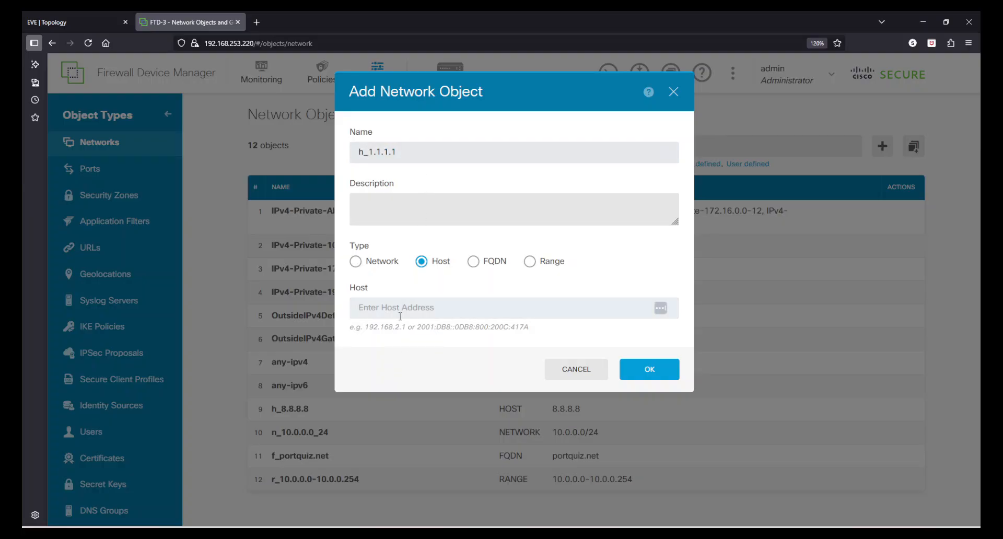
pyautogui.hotkey('ctrl', 'v')
pyautogui.click(414, 203)
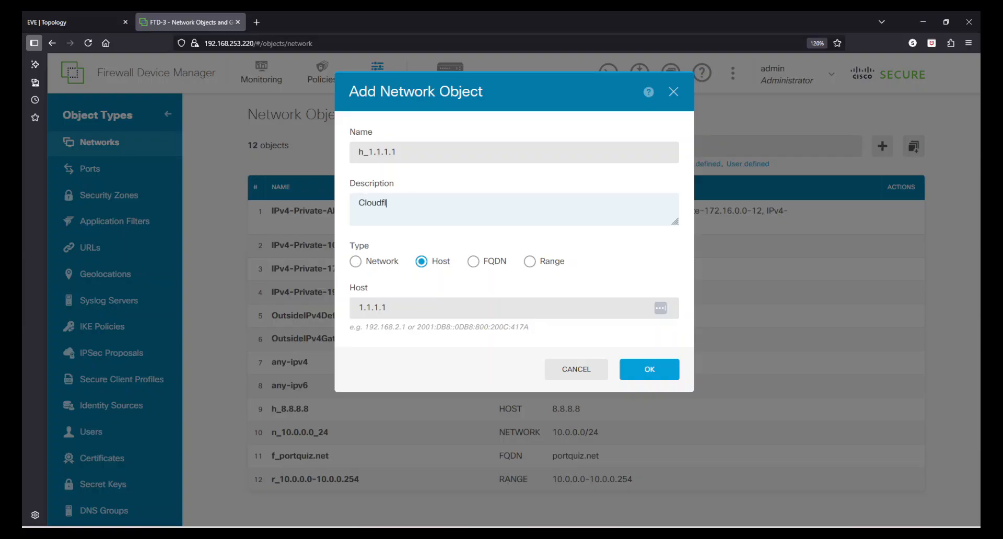
pyautogui.write('Cloudflare DNS')
pyautogui.click(634, 372)
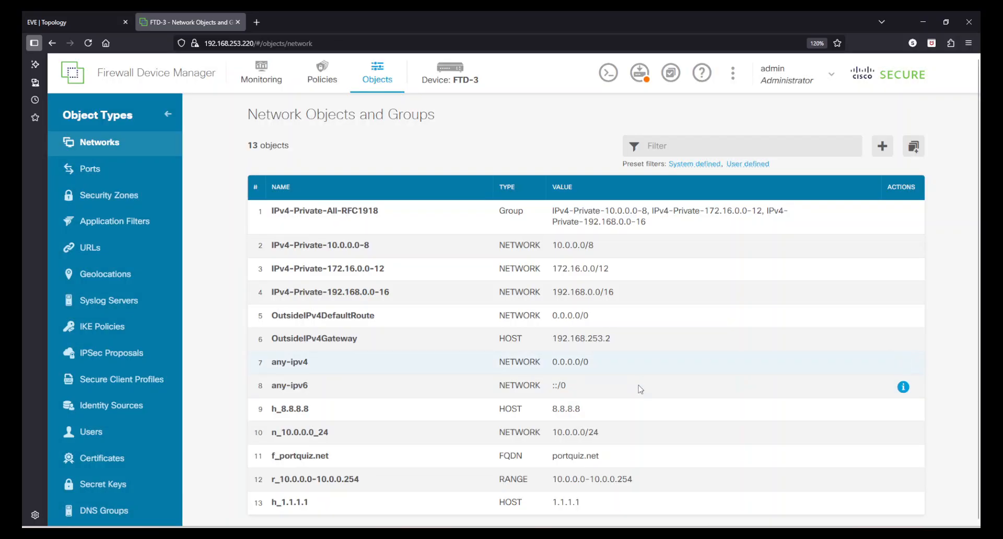
# Start a new network group described 'This group contains Cloudflare and Google DNS servers'
pyautogui.click(914, 147)
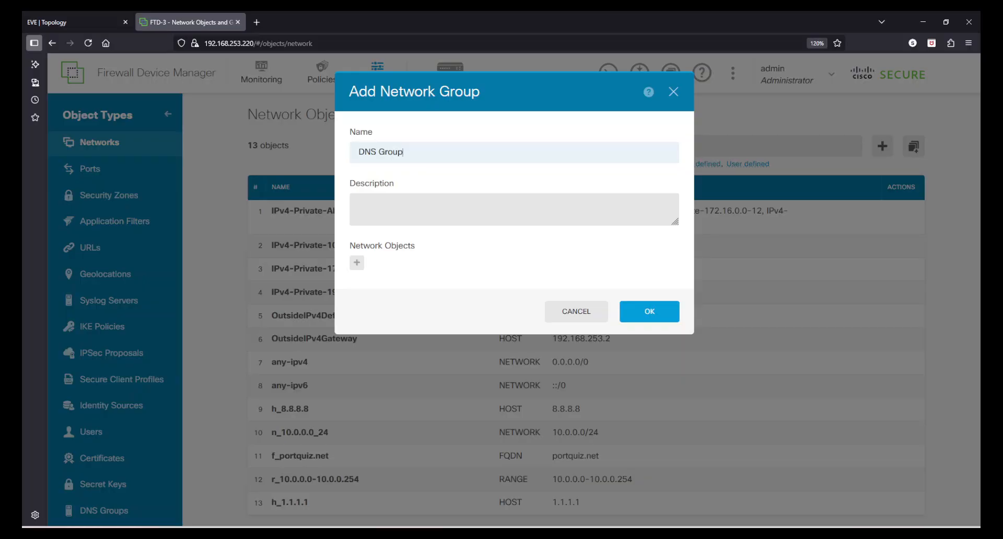
pyautogui.click(387, 218)
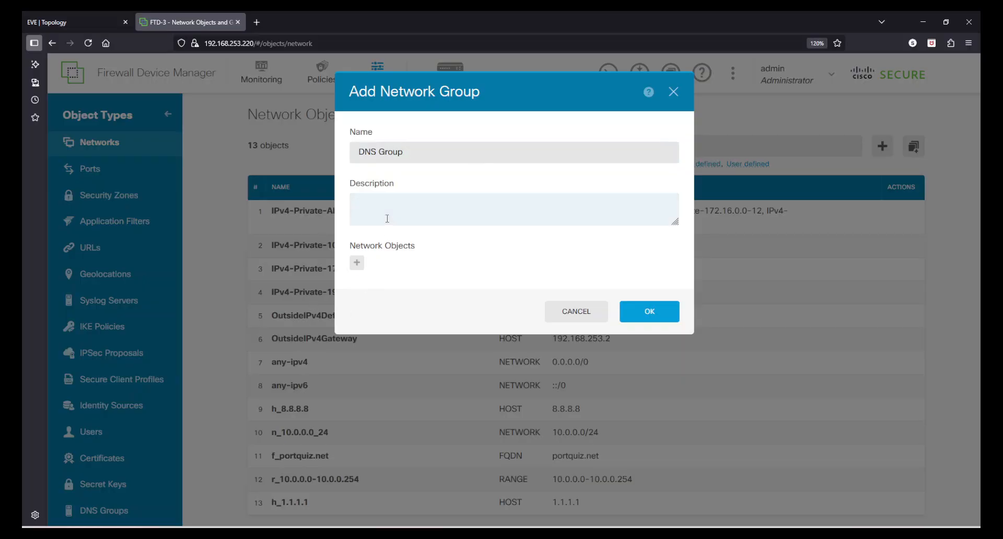
pyautogui.write('This group contains cloudflare and G')
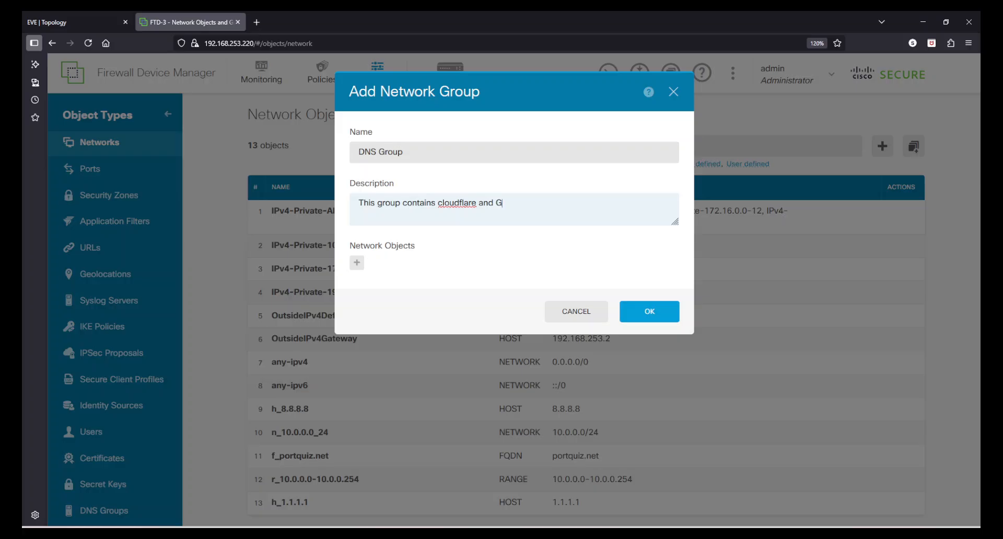
pyautogui.write('oogle DNS servers')
pyautogui.press('BackSpace')
pyautogui.write('C')
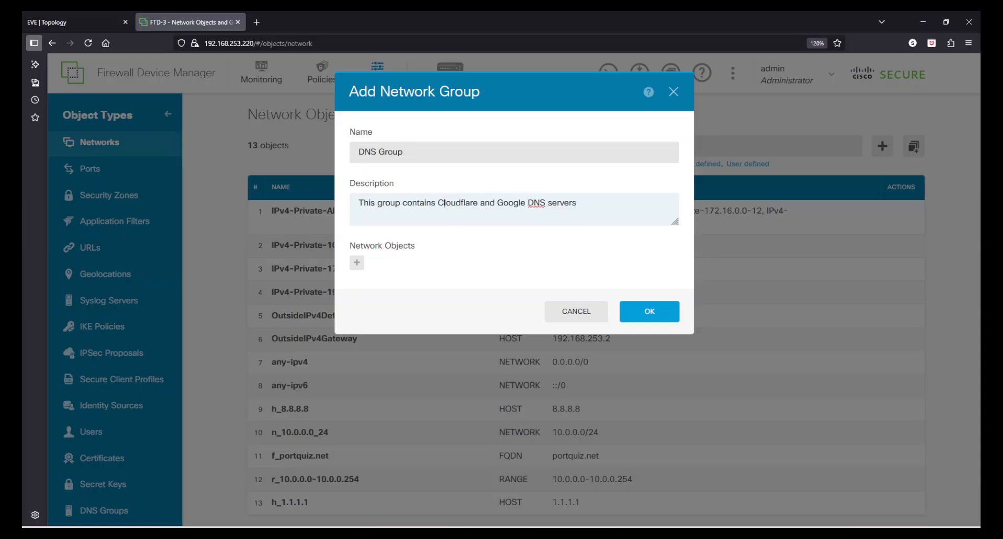
# Add h_8.8.8.8 and h_1.1.1.1 as members of the group
pyautogui.click(361, 261)
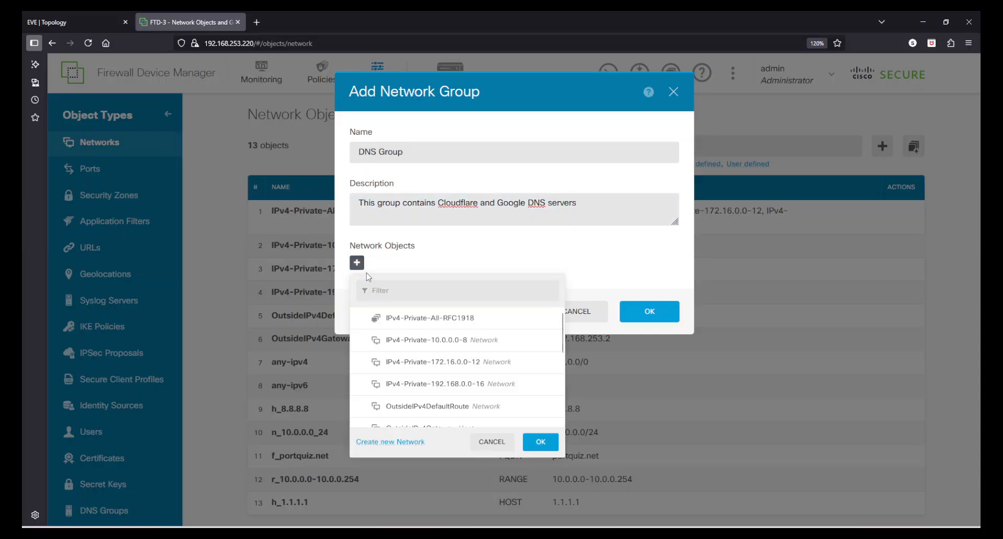
pyautogui.scroll(-3, 458, 380)
pyautogui.click(440, 380)
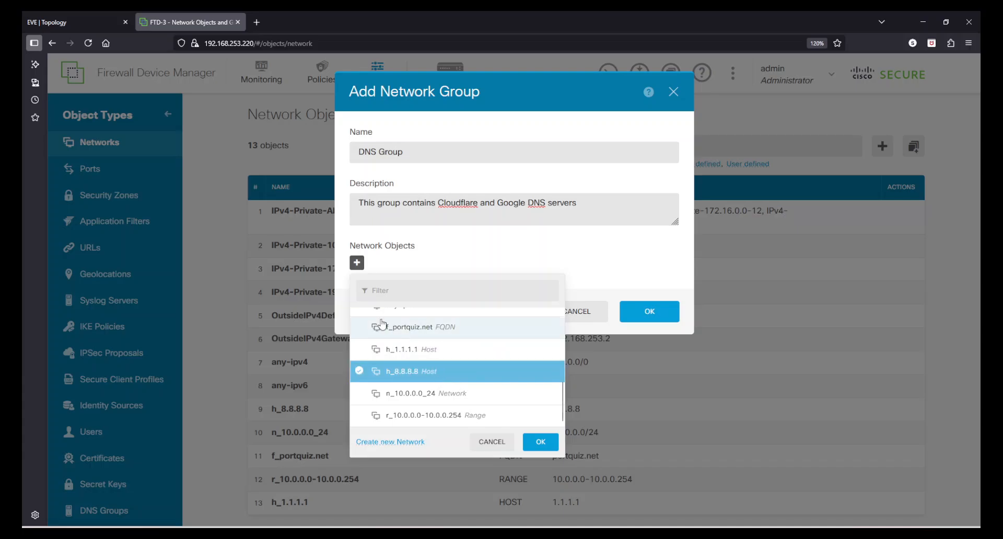
pyautogui.click(397, 356)
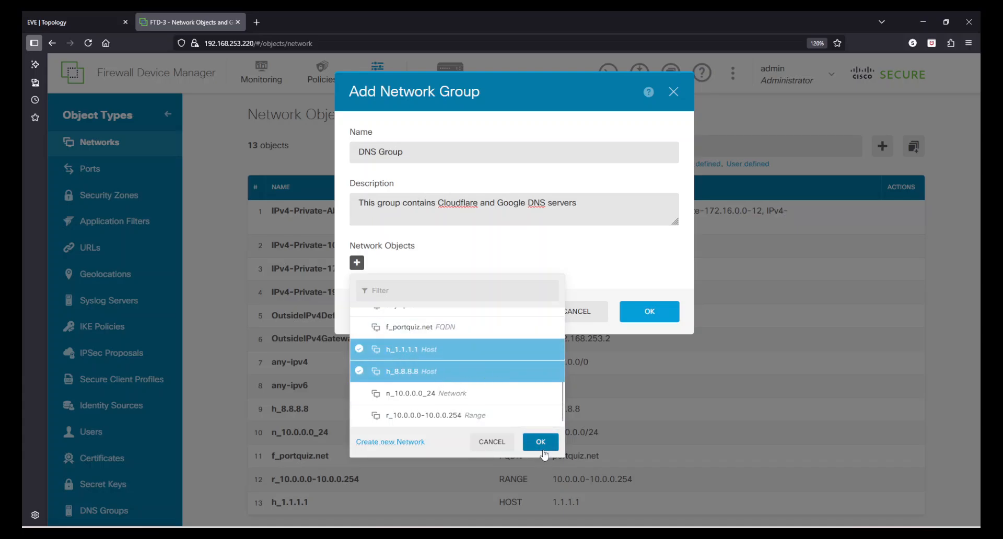
pyautogui.click(542, 449)
# Fix the rejected group name to DNS_Group, replacing the space with an underscore, and save
pyautogui.click(655, 365)
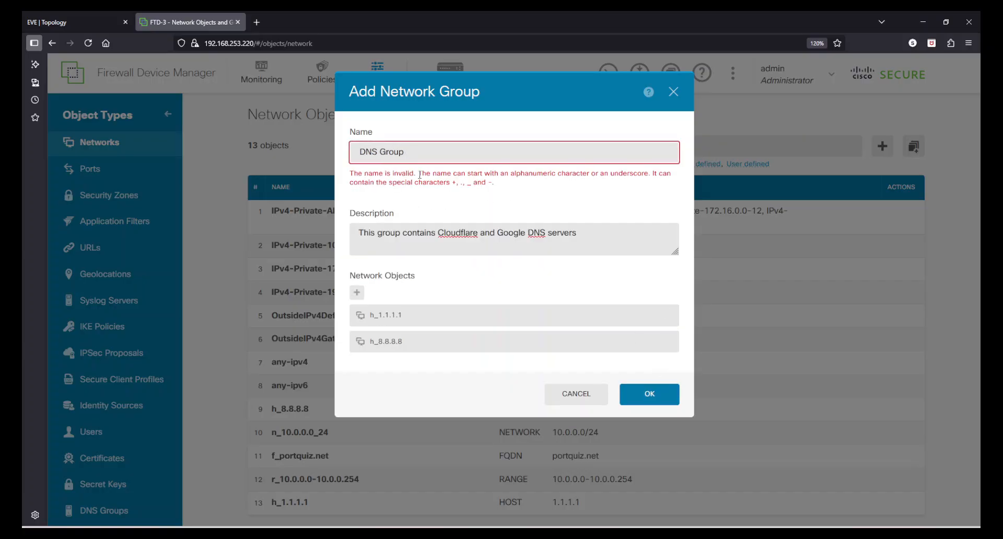
pyautogui.moveTo(432, 177); pyautogui.dragTo(525, 186)
pyautogui.click(526, 186)
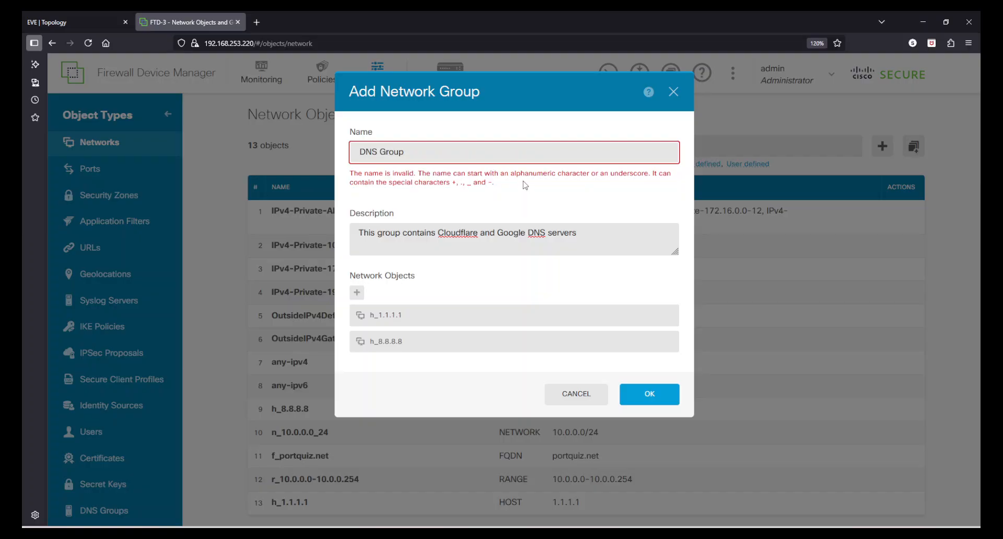
pyautogui.click(362, 149)
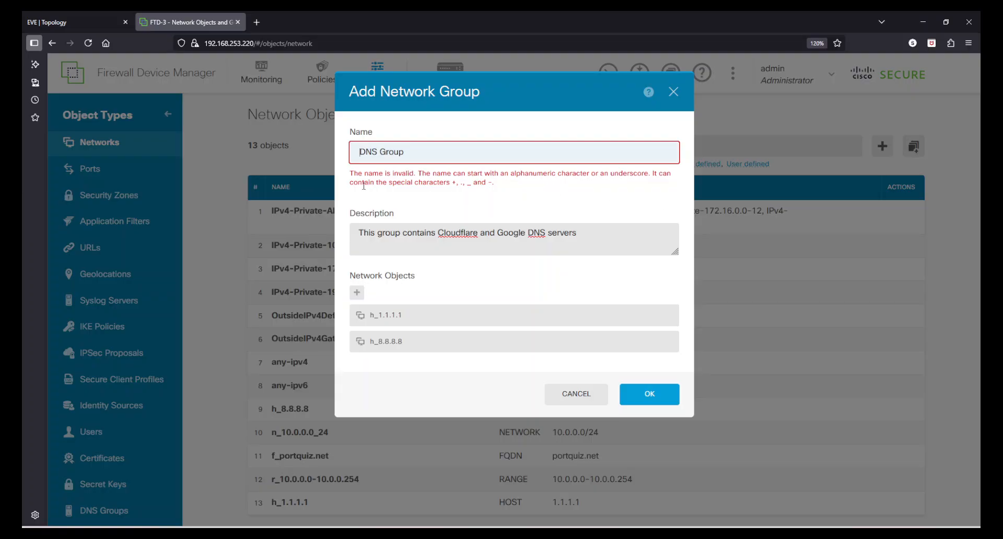
pyautogui.moveTo(363, 186); pyautogui.dragTo(471, 184)
pyautogui.click(445, 174)
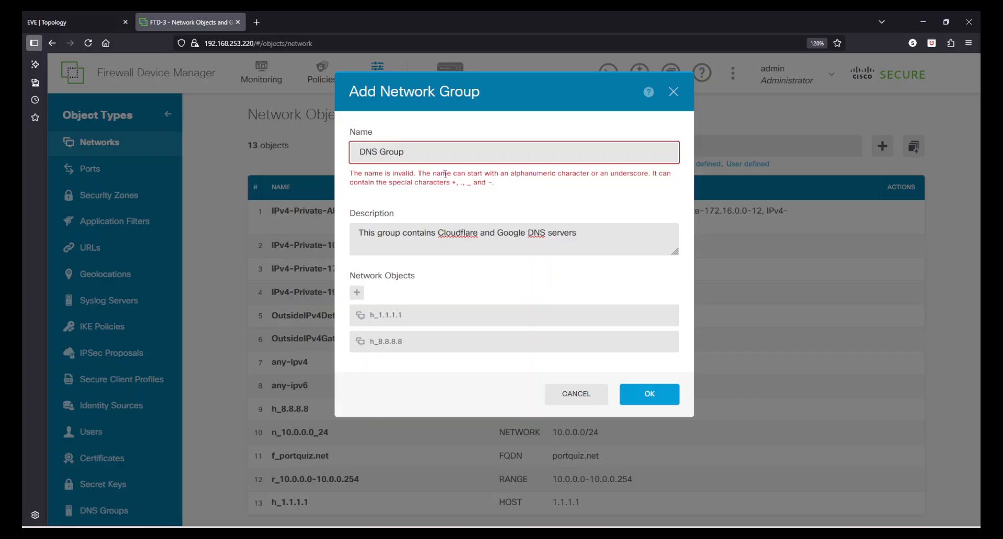
pyautogui.click(381, 152)
pyautogui.press('BackSpace')
pyautogui.write('_')
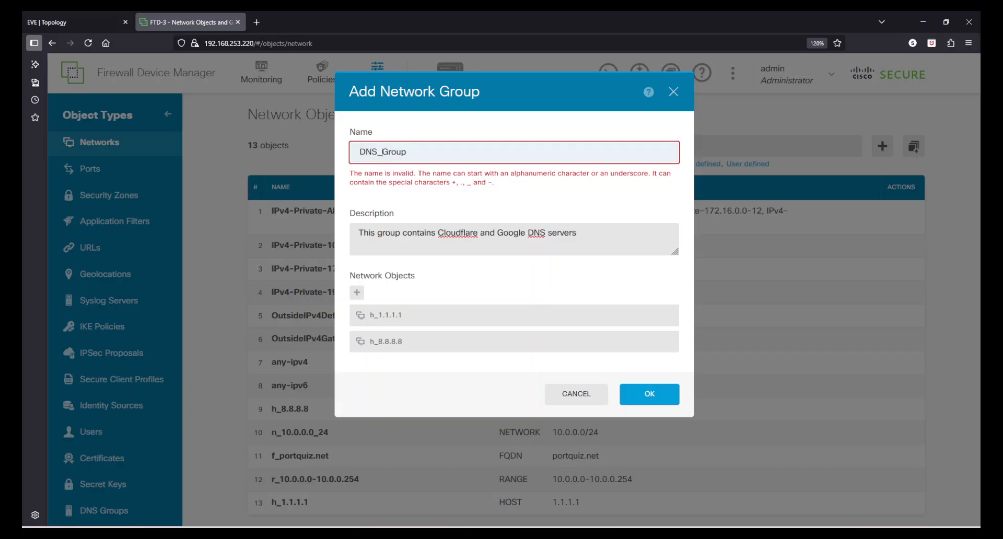
pyautogui.click(662, 397)
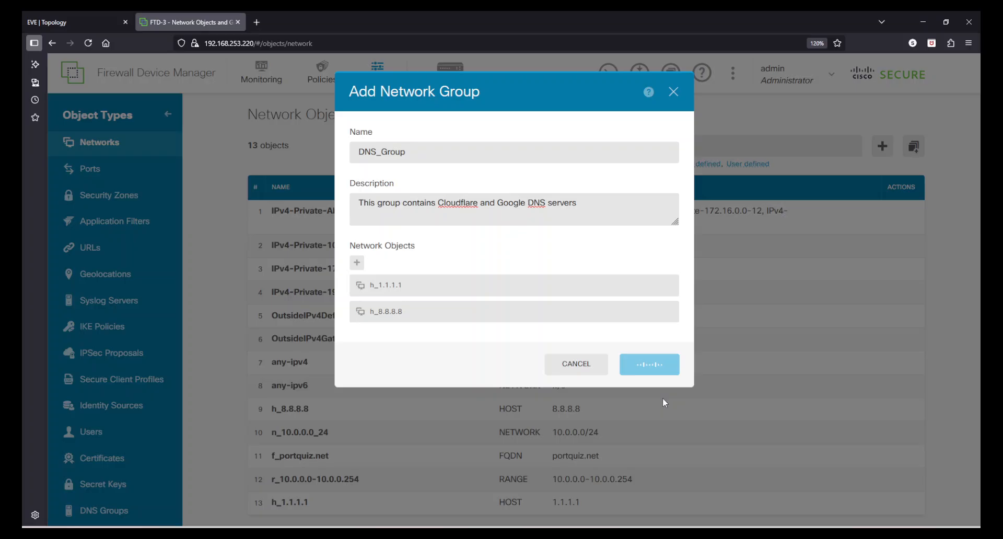
# Scroll the network objects table to confirm the DNS_Group row and its members
pyautogui.scroll(-2, 570, 382)
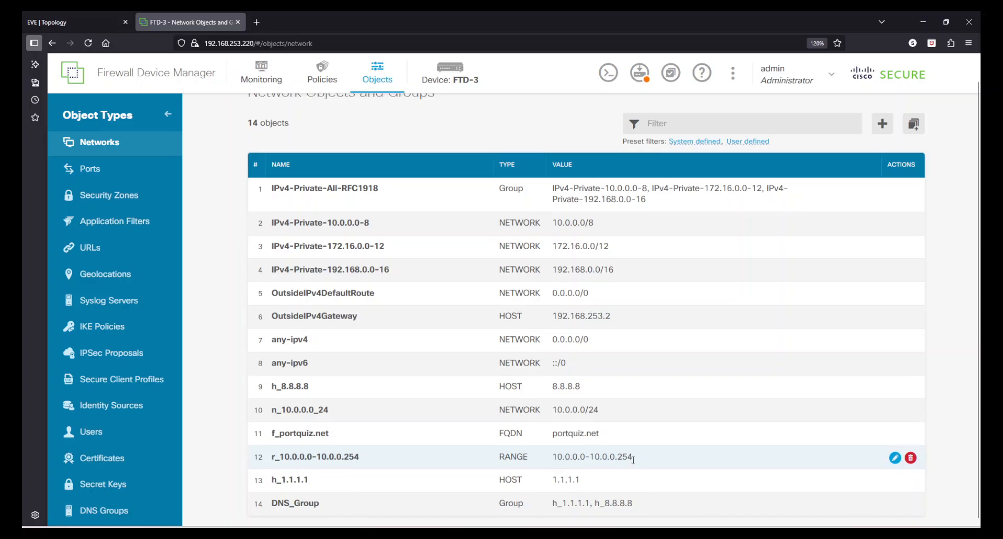
pyautogui.scroll(1, 646, 450)
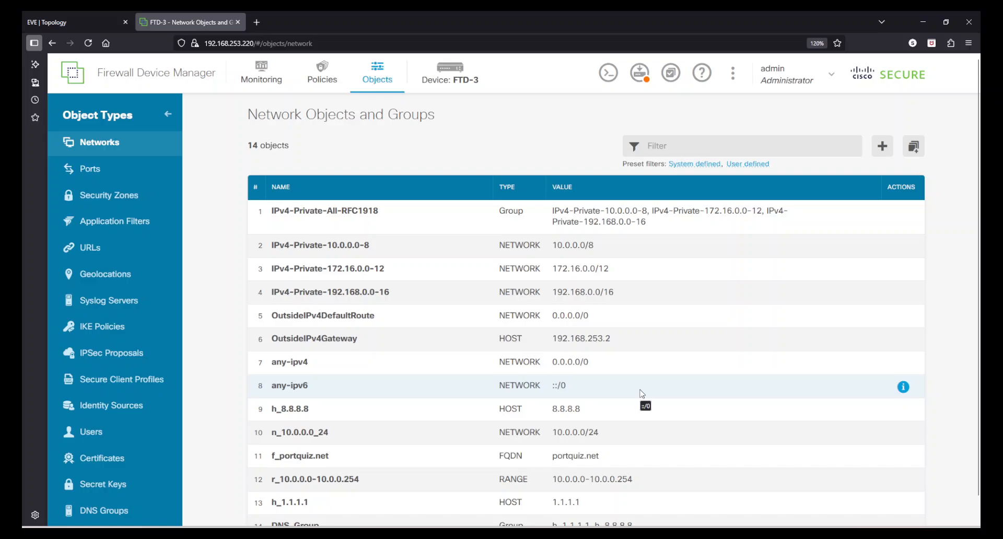
pyautogui.scroll(-1, 642, 398)
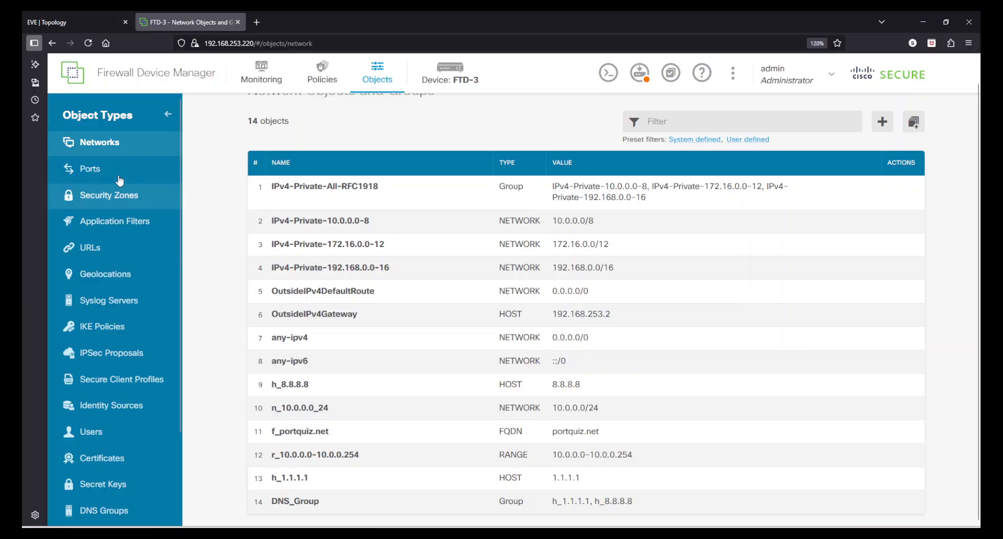
# Open Security Zones and review inside_zone and outside_zone with their inside and outside interfaces
pyautogui.click(112, 198)
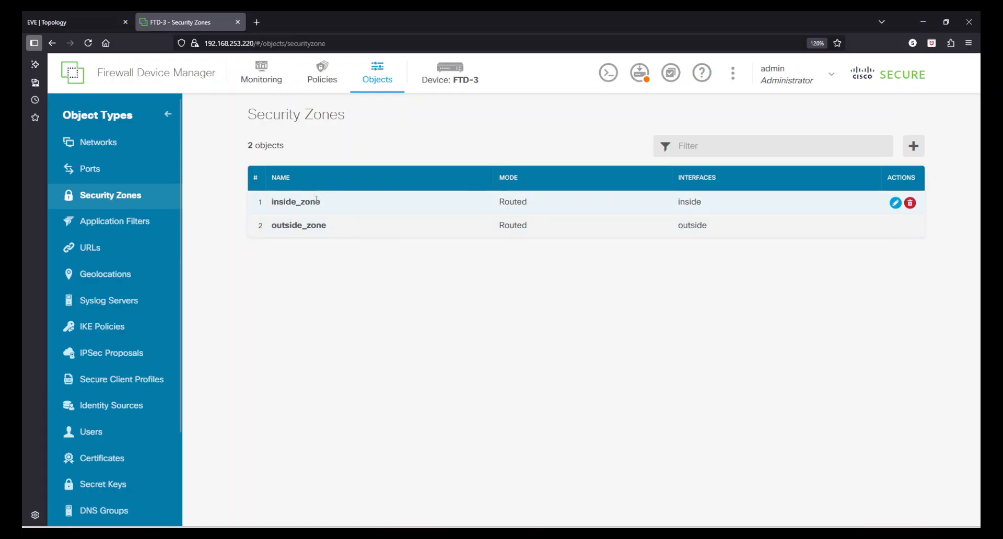
pyautogui.moveTo(321, 203); pyautogui.dragTo(267, 201)
pyautogui.moveTo(337, 229); pyautogui.dragTo(265, 230)
pyautogui.click(464, 282)
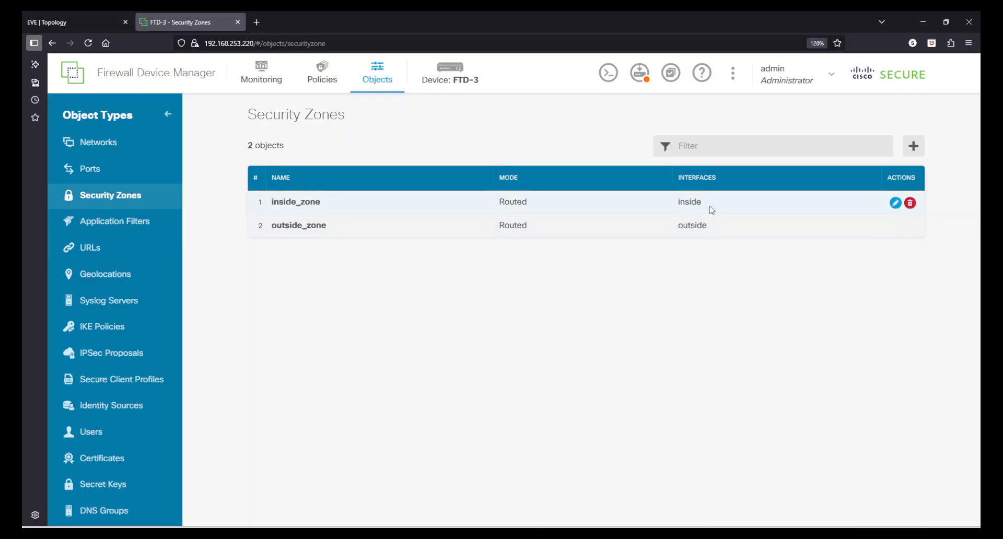
pyautogui.moveTo(710, 209); pyautogui.dragTo(653, 207)
pyautogui.moveTo(715, 226); pyautogui.dragTo(672, 228)
pyautogui.click(757, 376)
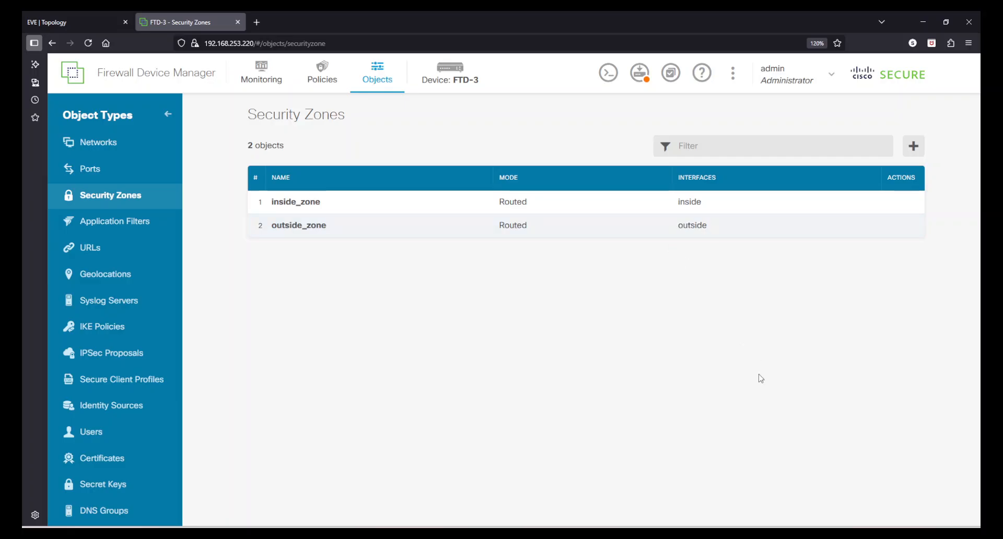
# Begin a new security zone, then cancel it without assigning any interfaces
pyautogui.click(918, 152)
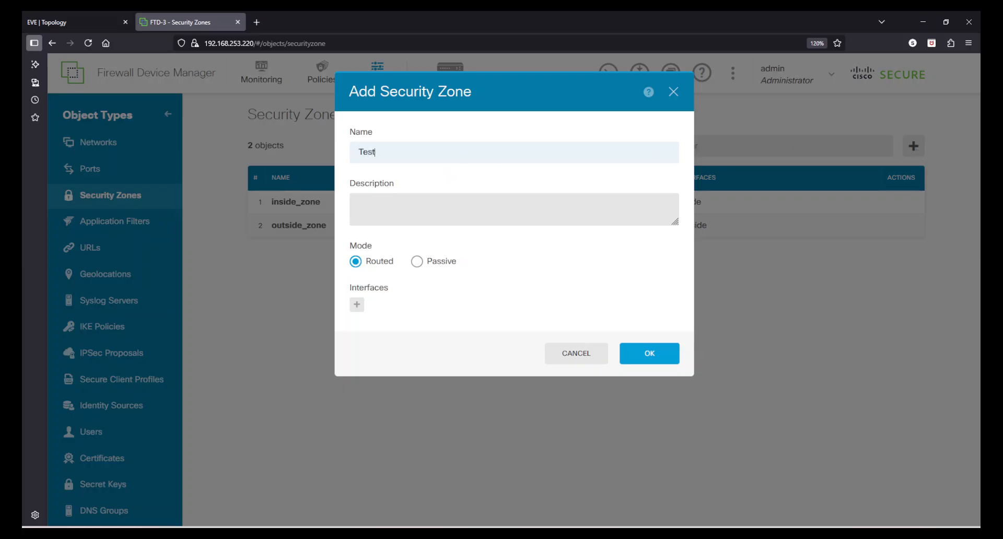
pyautogui.click(402, 216)
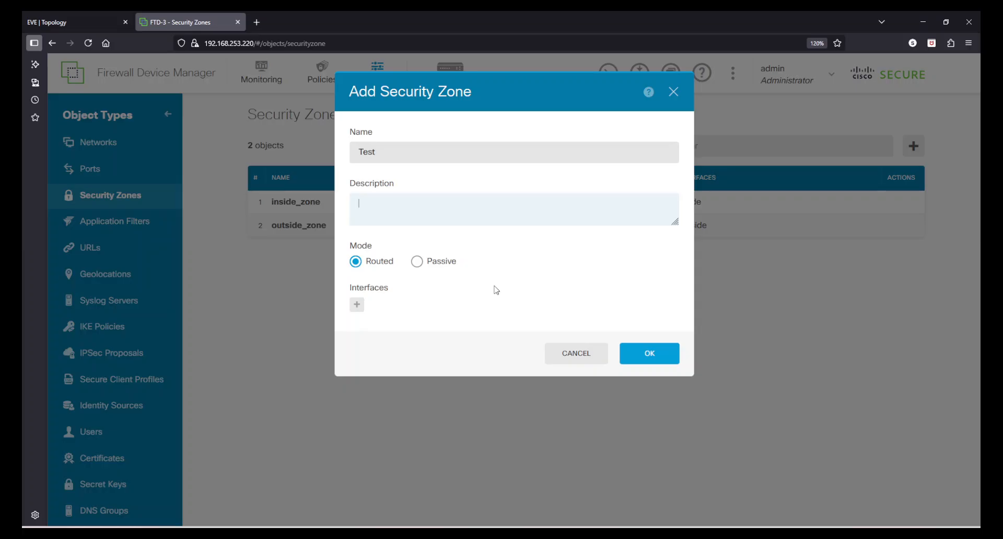
pyautogui.click(357, 304)
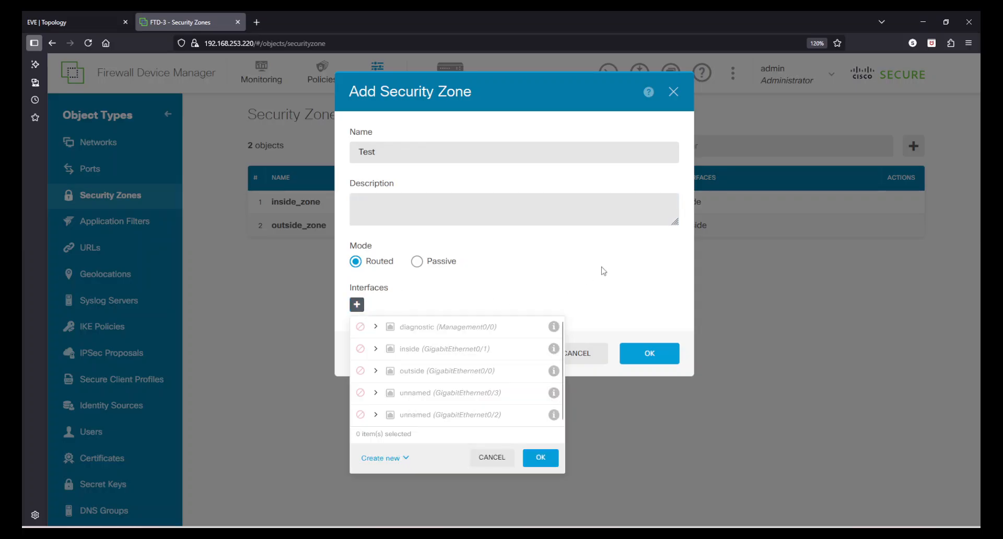
pyautogui.click(486, 457)
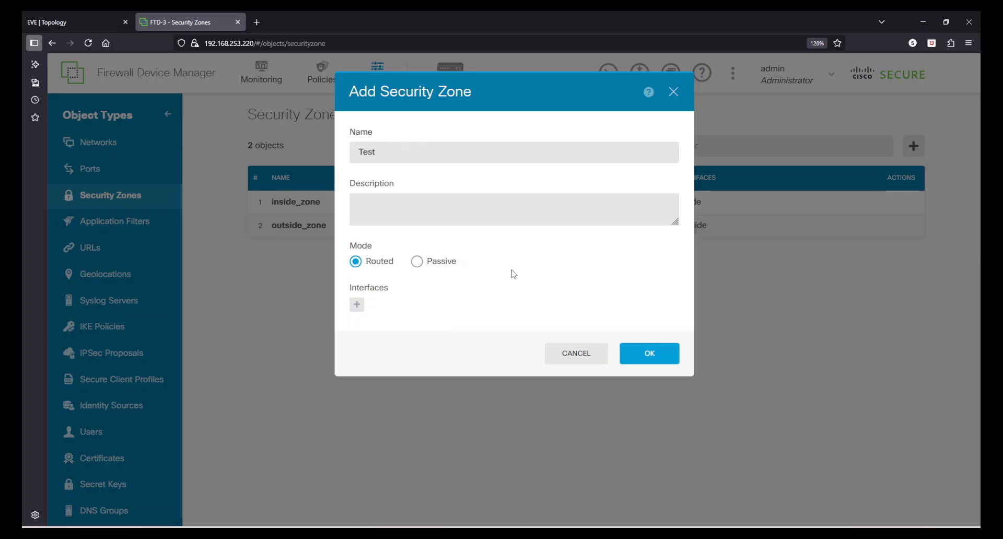
pyautogui.click(578, 354)
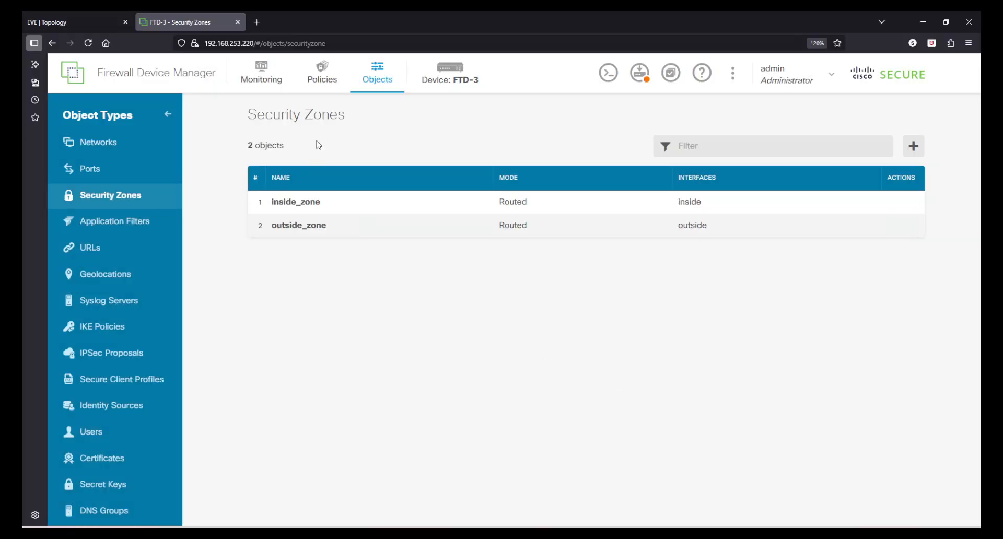
# Return to Networks and scroll through all 14 objects, including DNS_Group
pyautogui.moveTo(356, 115); pyautogui.dragTo(285, 128)
pyautogui.click(386, 158)
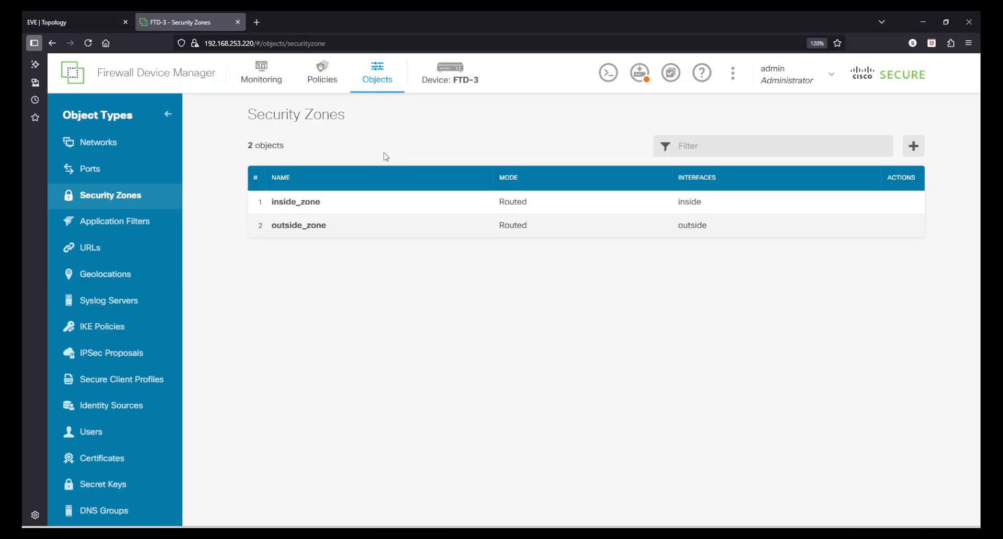
pyautogui.click(115, 148)
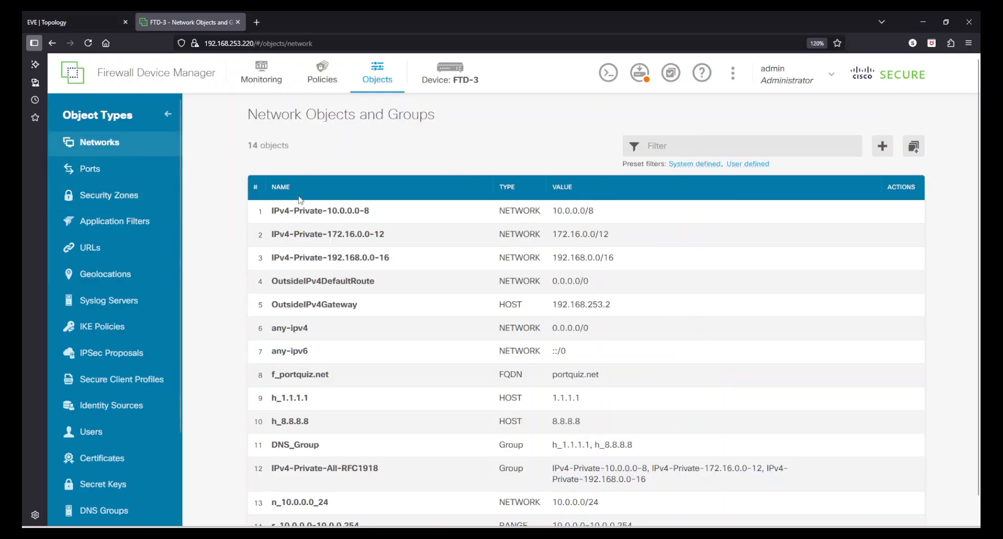
pyautogui.scroll(-1, 629, 360)
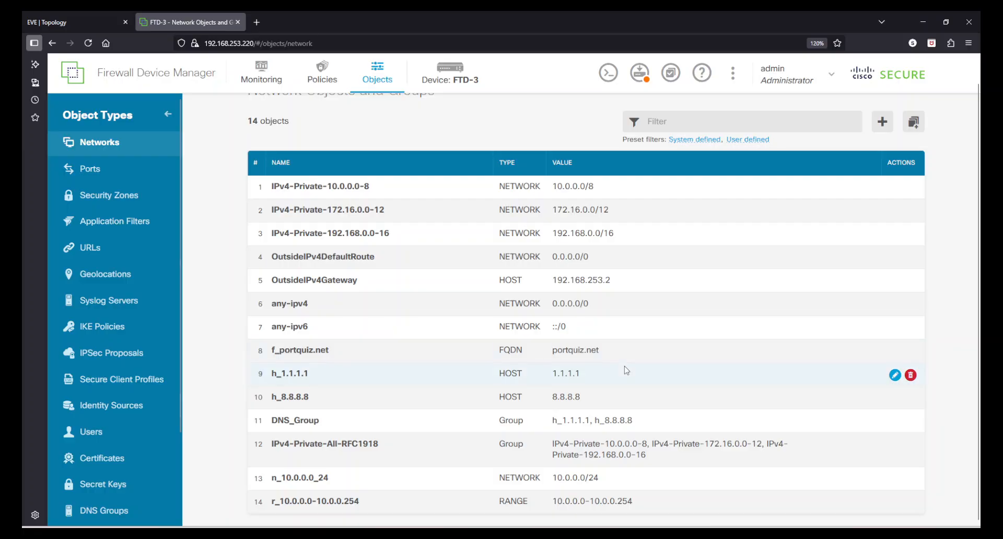
pyautogui.scroll(1, 626, 370)
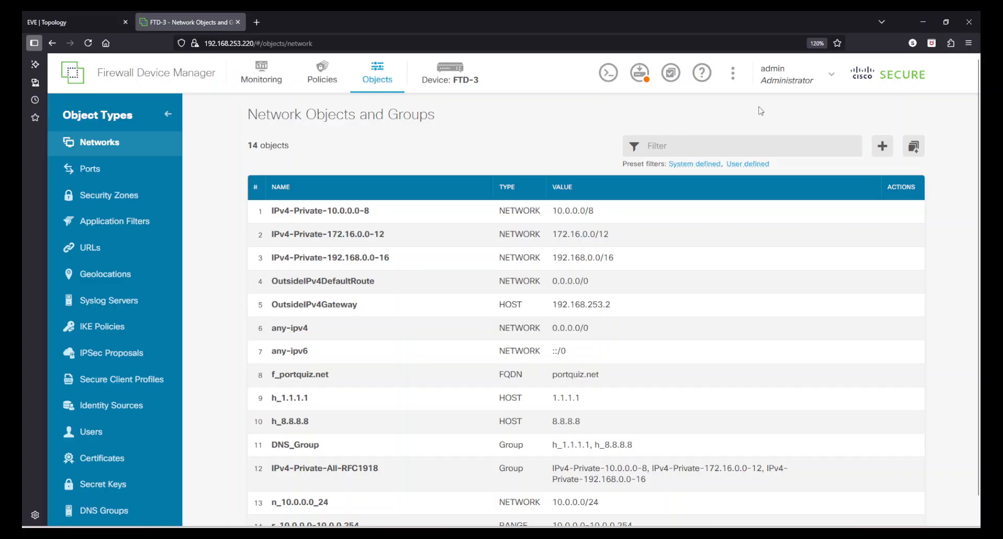
# Review the pending network object changes and deploy them now, acknowledging the queued job
pyautogui.click(639, 74)
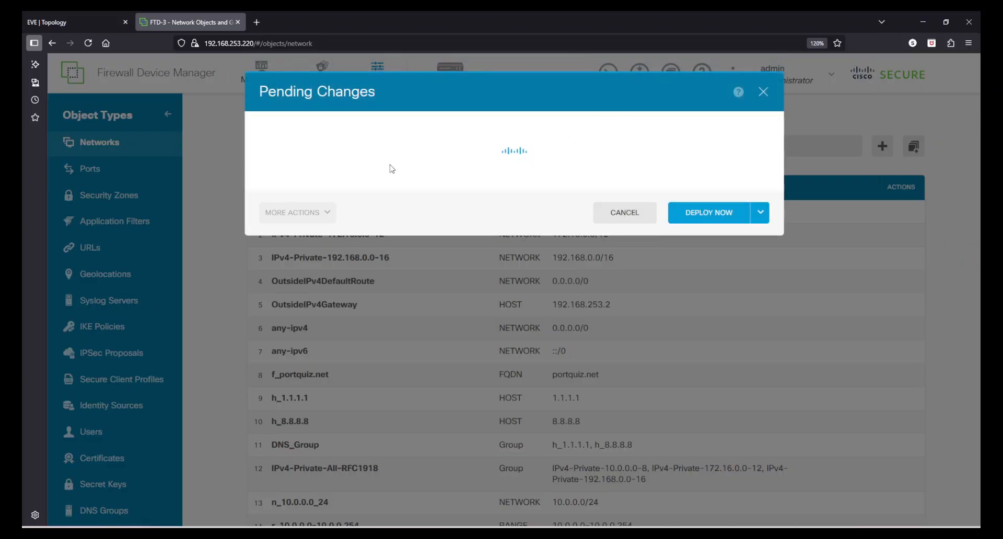
pyautogui.scroll(-7, 601, 303)
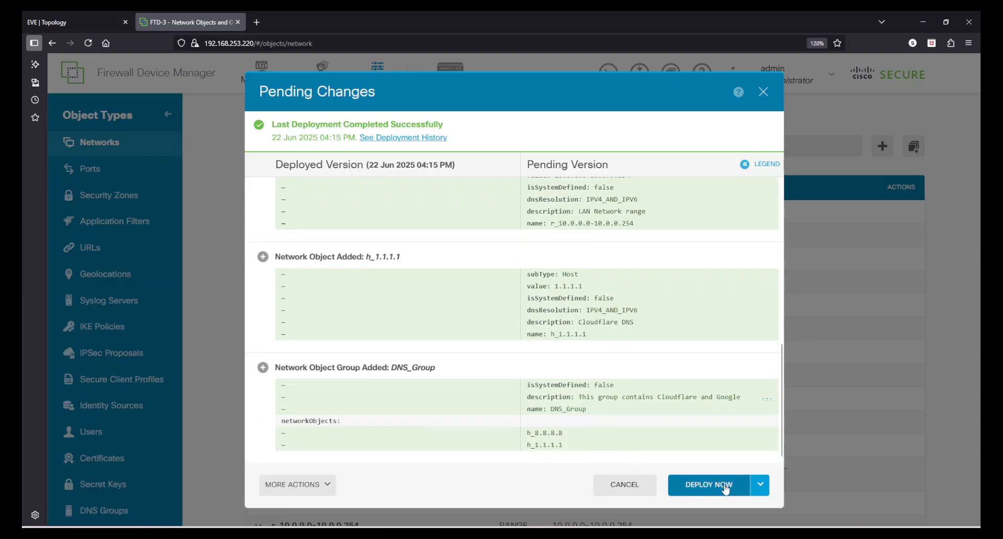
pyautogui.click(758, 486)
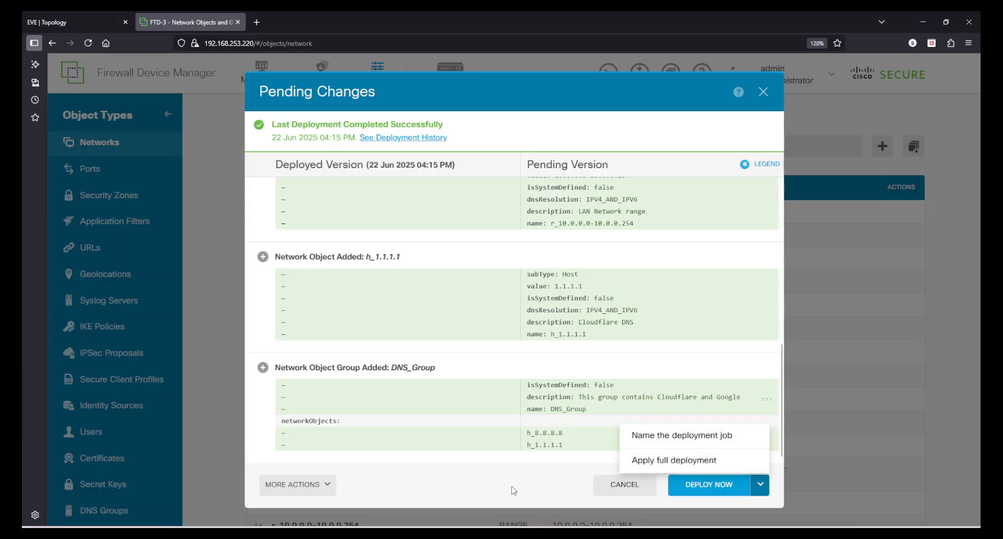
pyautogui.click(715, 484)
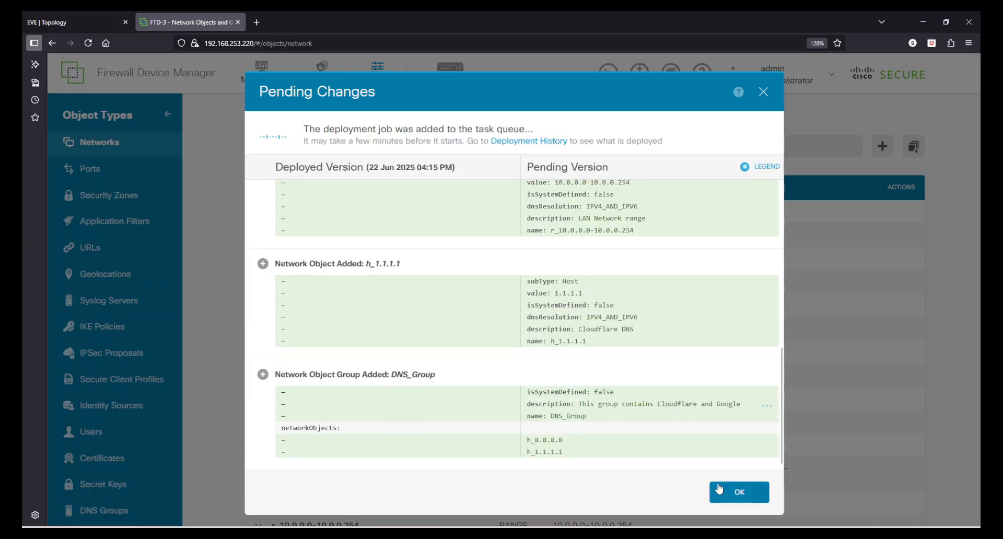
pyautogui.click(737, 493)
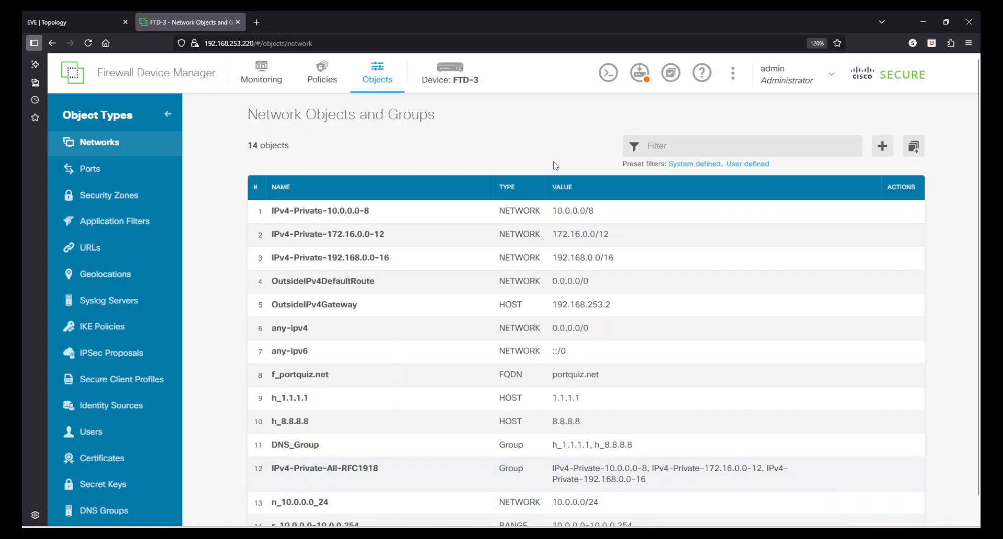
# Recheck the deployment panel to confirm the deployment completed with no pending changes
pyautogui.click(639, 73)
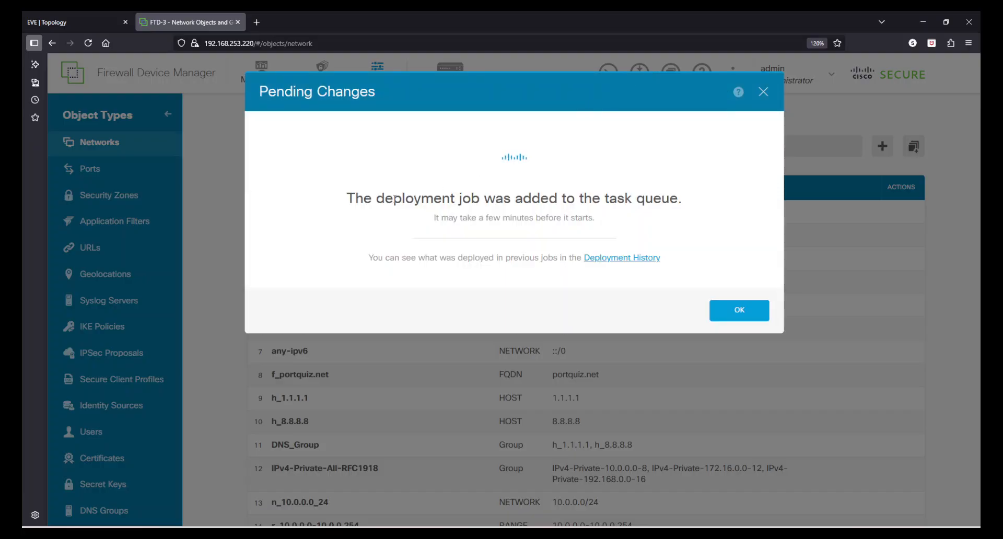
pyautogui.moveTo(353, 202); pyautogui.dragTo(635, 203)
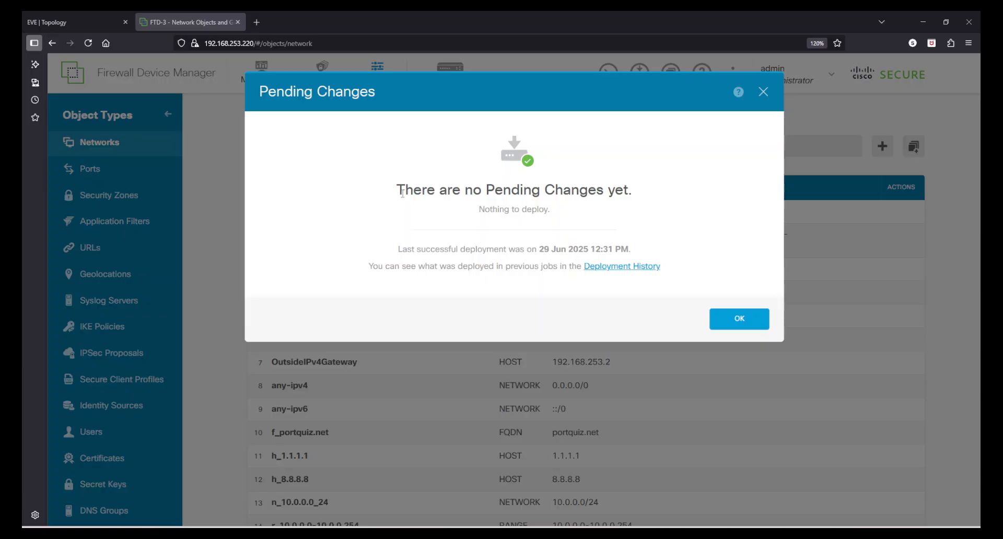
pyautogui.moveTo(404, 194); pyautogui.dragTo(645, 192)
pyautogui.click(643, 194)
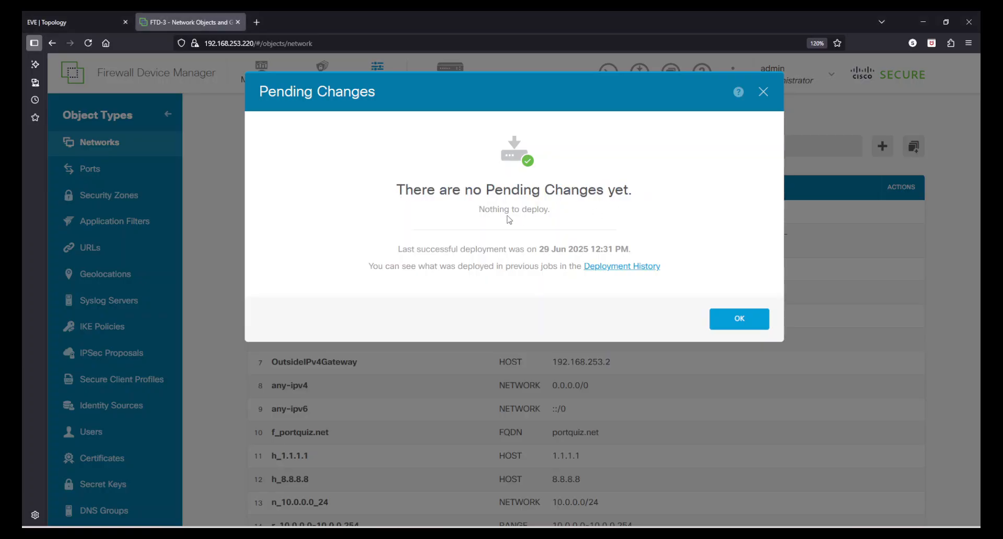
pyautogui.moveTo(492, 209); pyautogui.dragTo(548, 207)
pyautogui.moveTo(398, 249); pyautogui.dragTo(618, 249)
pyautogui.click(628, 249)
# In Deployment History, expand the 29 June 12:31:54 event and review its added objects
pyautogui.click(646, 267)
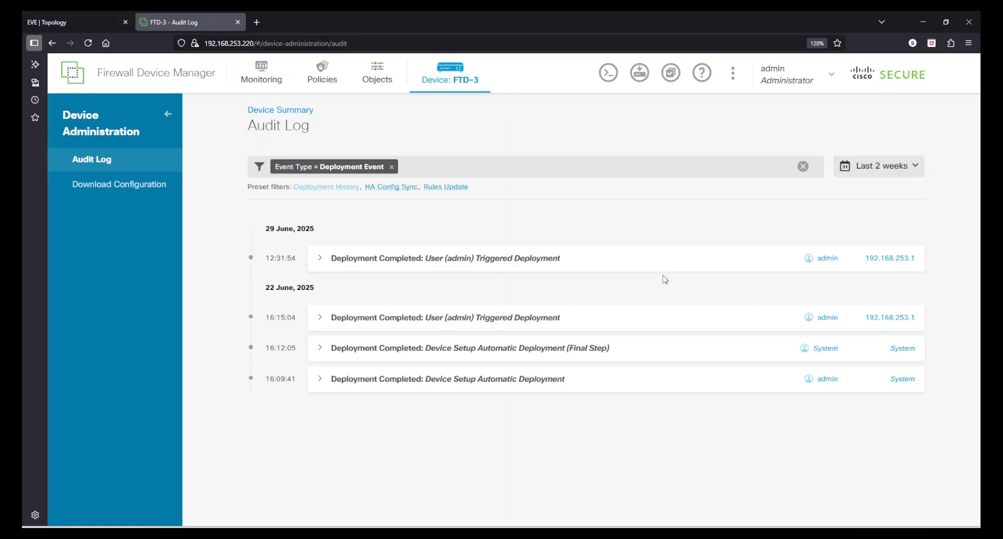
pyautogui.click(455, 263)
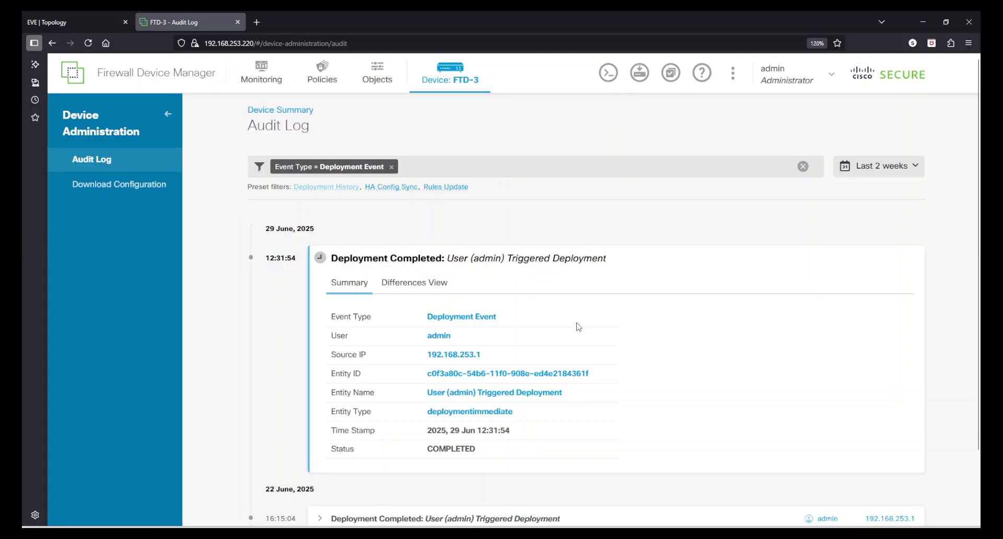
pyautogui.scroll(-1, 577, 327)
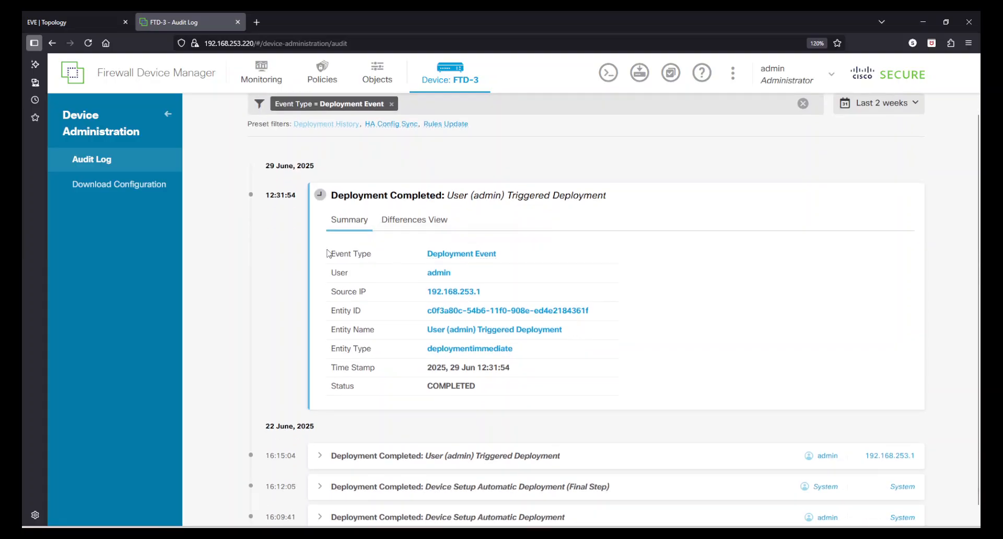
pyautogui.moveTo(332, 253); pyautogui.dragTo(354, 331)
pyautogui.click(368, 300)
pyautogui.click(362, 351)
pyautogui.moveTo(340, 330); pyautogui.dragTo(379, 375)
pyautogui.click(348, 390)
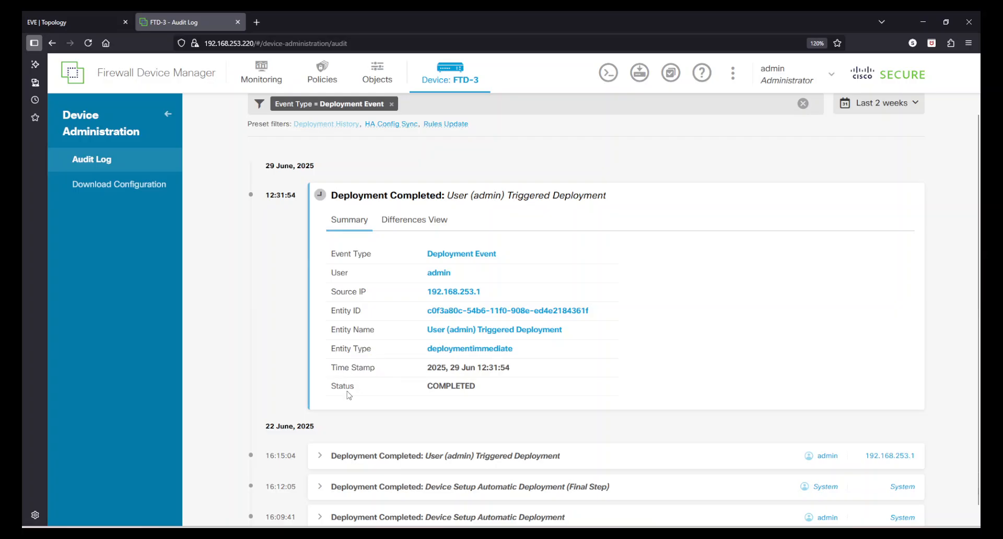
# Compare deployed and pending object versions in the Differences View
pyautogui.click(414, 223)
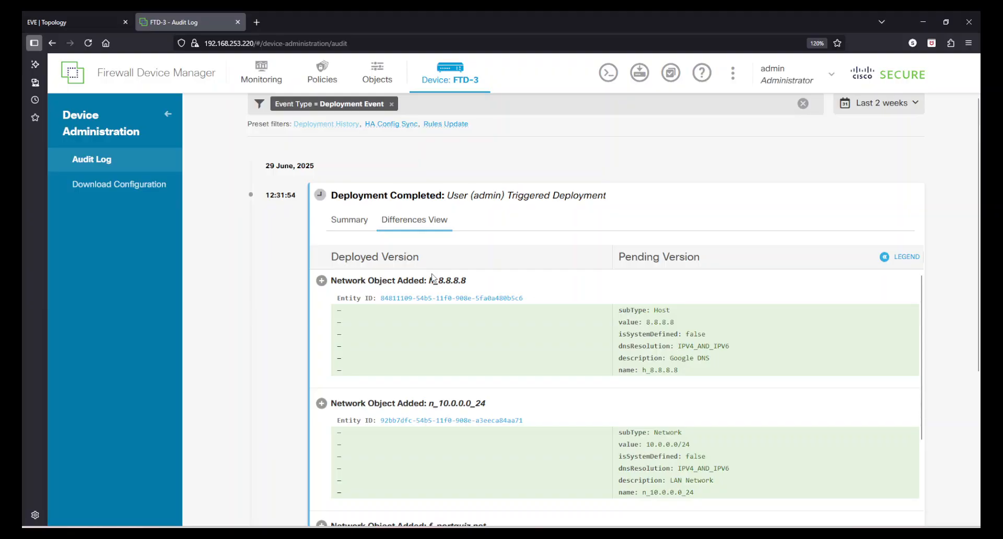
pyautogui.scroll(-3, 681, 341)
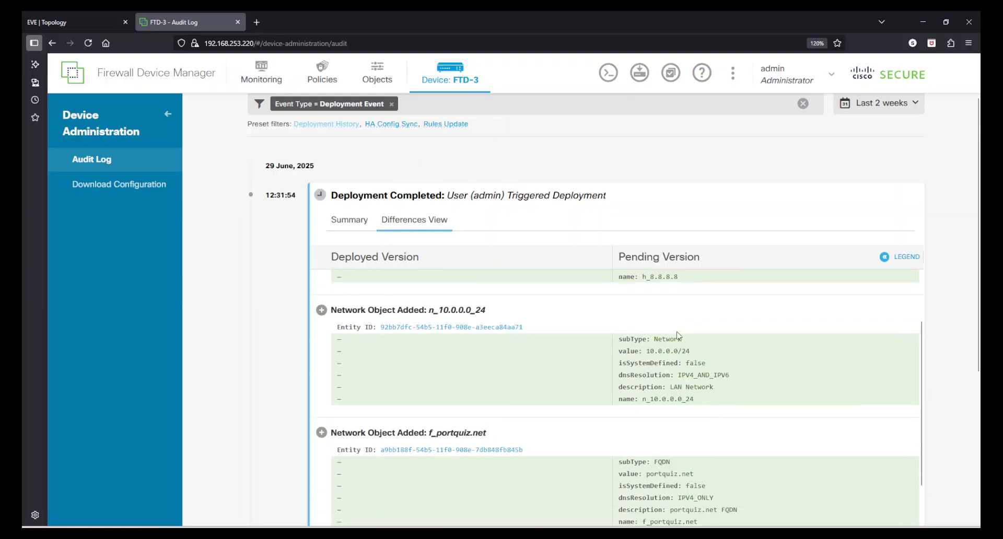
pyautogui.scroll(-6, 692, 404)
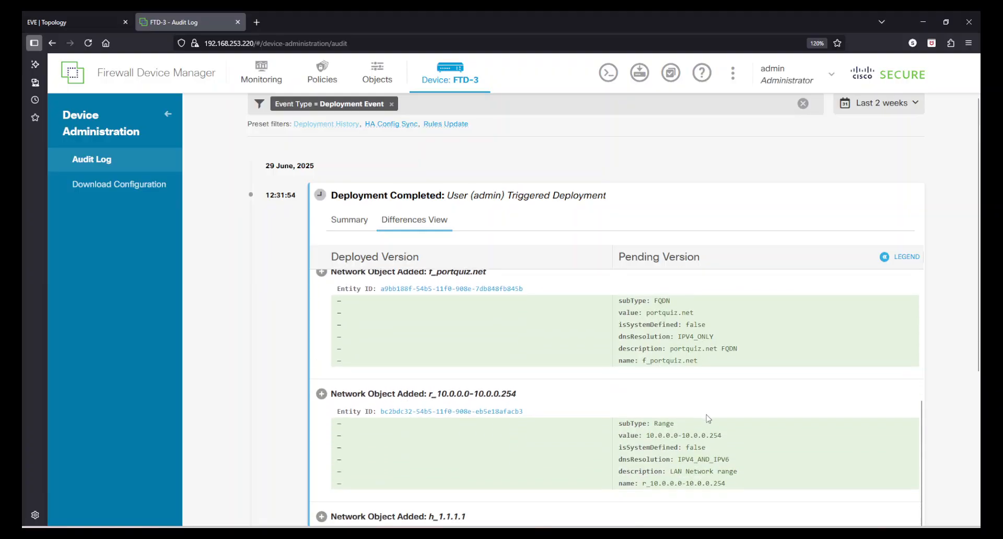
pyautogui.scroll(-3, 691, 371)
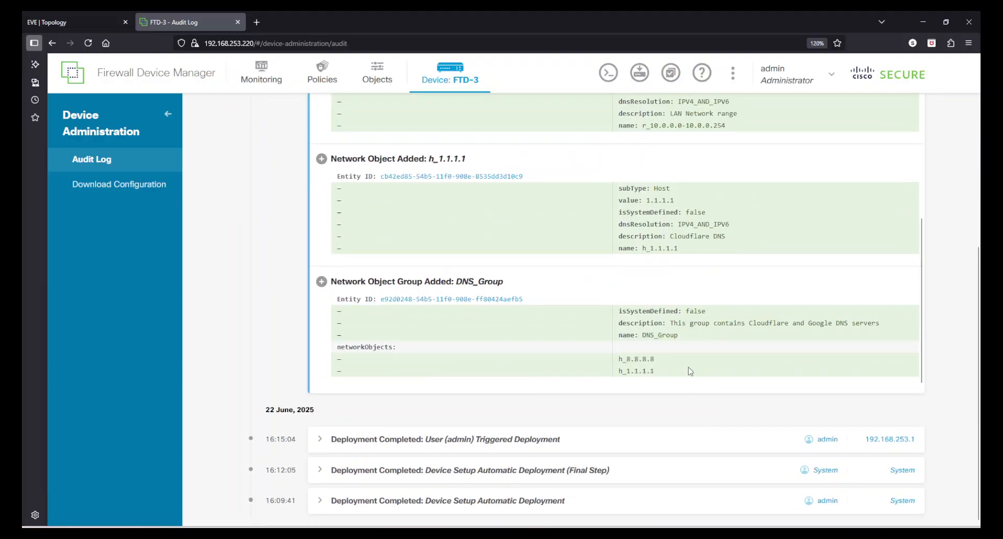
pyautogui.moveTo(638, 315); pyautogui.dragTo(679, 348)
pyautogui.click(695, 353)
pyautogui.scroll(6, 695, 351)
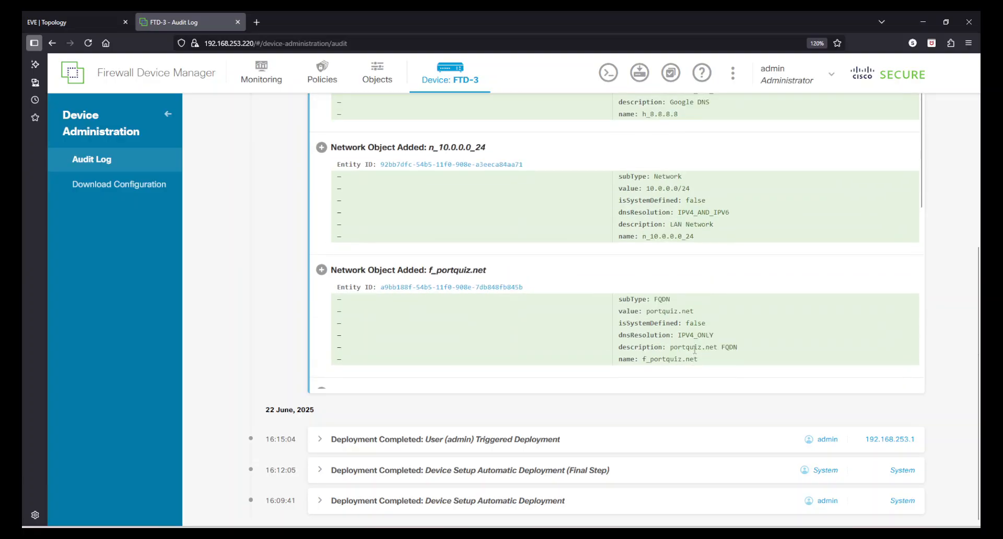
pyautogui.scroll(5, 425, 227)
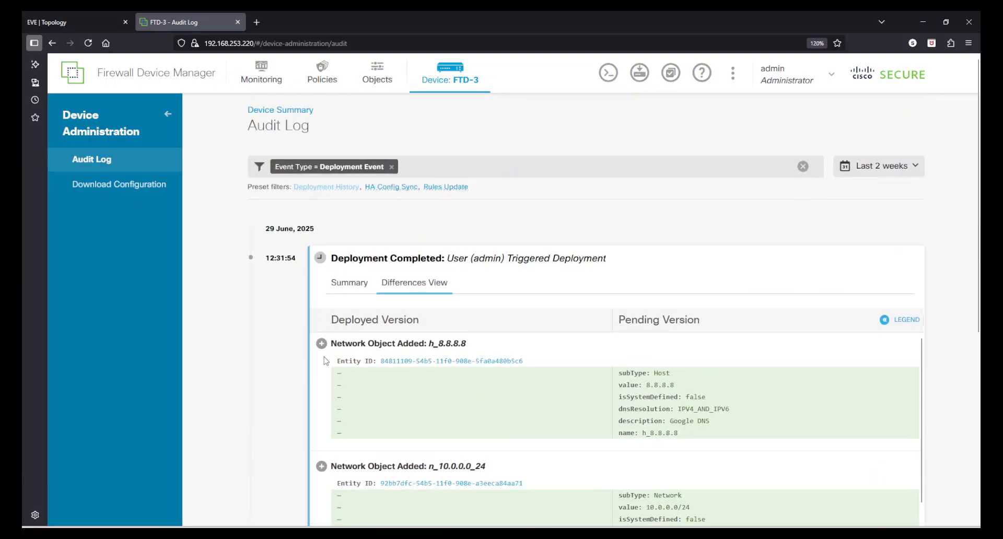
# Show the added/removed/edited colour legend, return to Summary, then go to Download Configuration
pyautogui.click(904, 321)
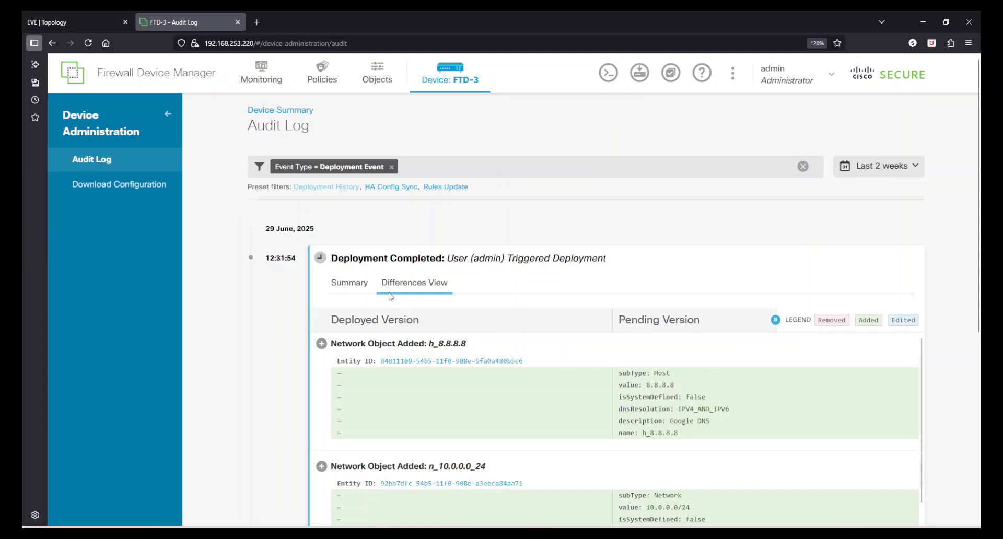
pyautogui.click(349, 283)
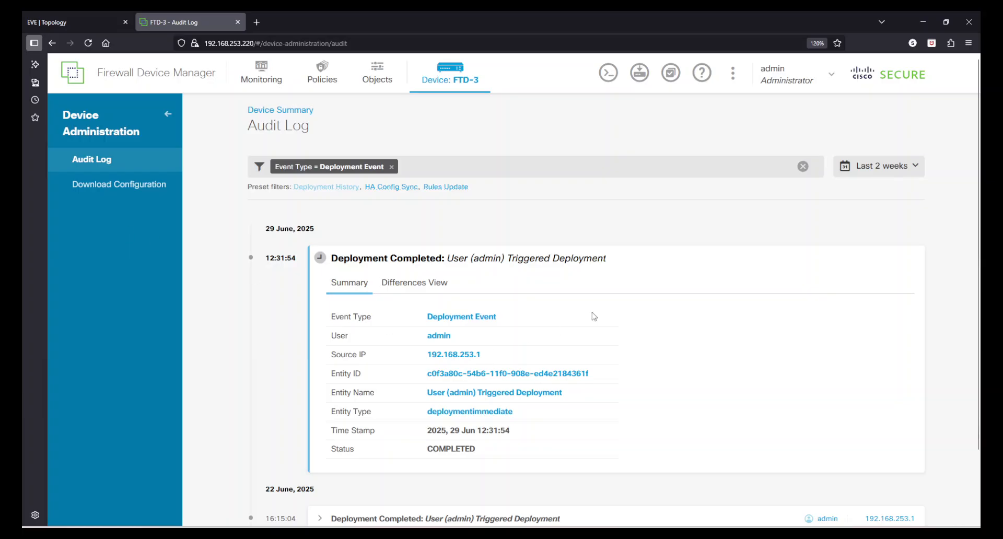
pyautogui.click(148, 185)
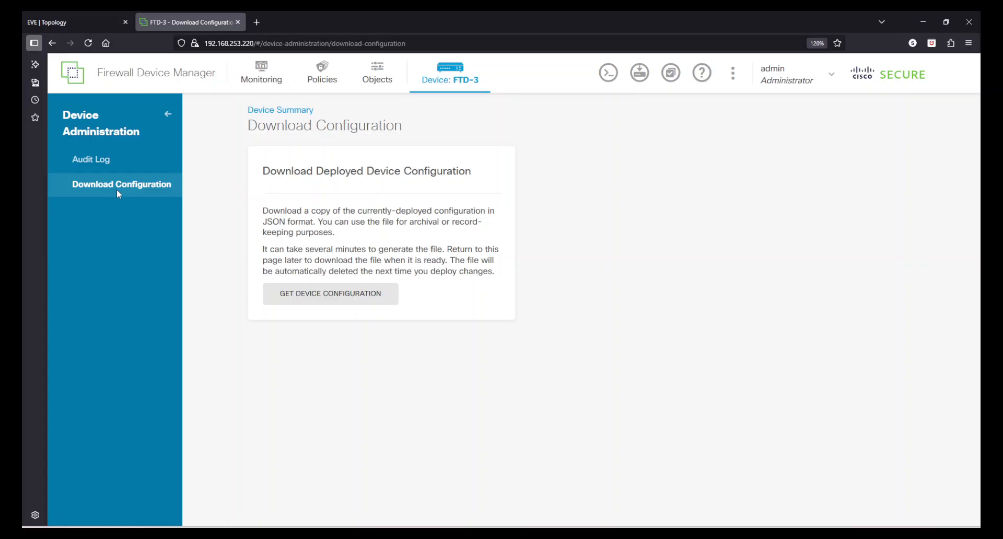
# Revisit Audit Log and Download Configuration, then reopen Network Objects showing all 14 objects with DNS_Group
pyautogui.moveTo(270, 213); pyautogui.dragTo(337, 222)
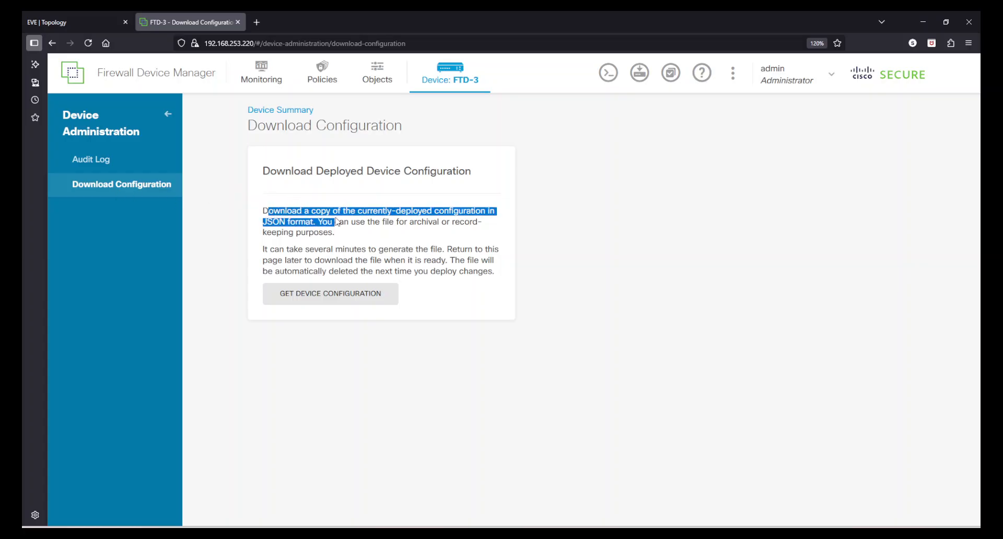
pyautogui.click(382, 233)
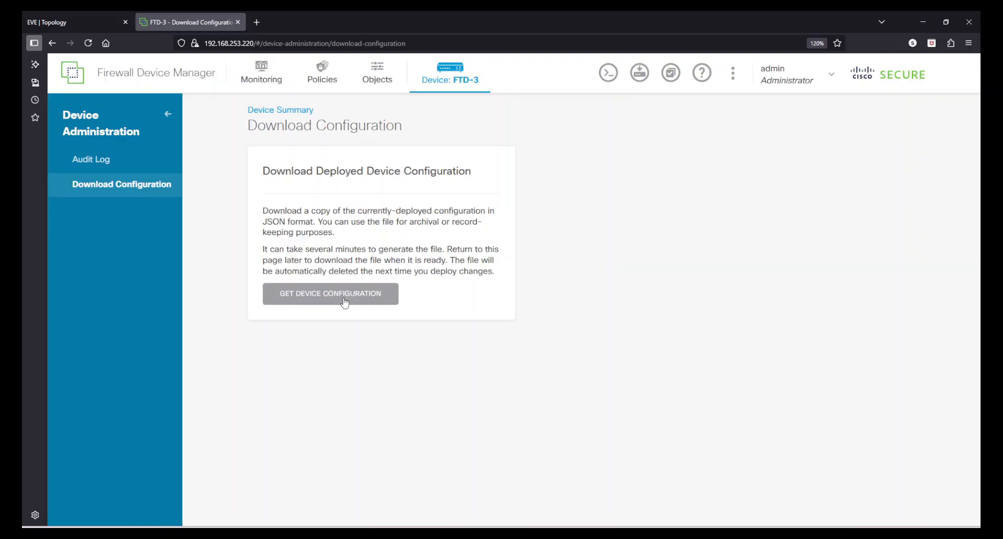
pyautogui.click(102, 161)
pyautogui.click(106, 184)
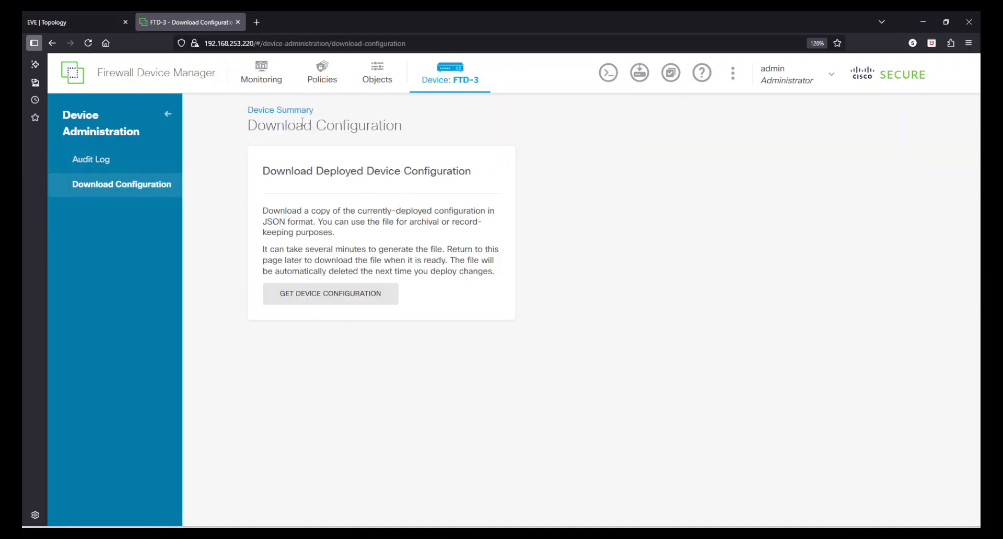
pyautogui.click(355, 91)
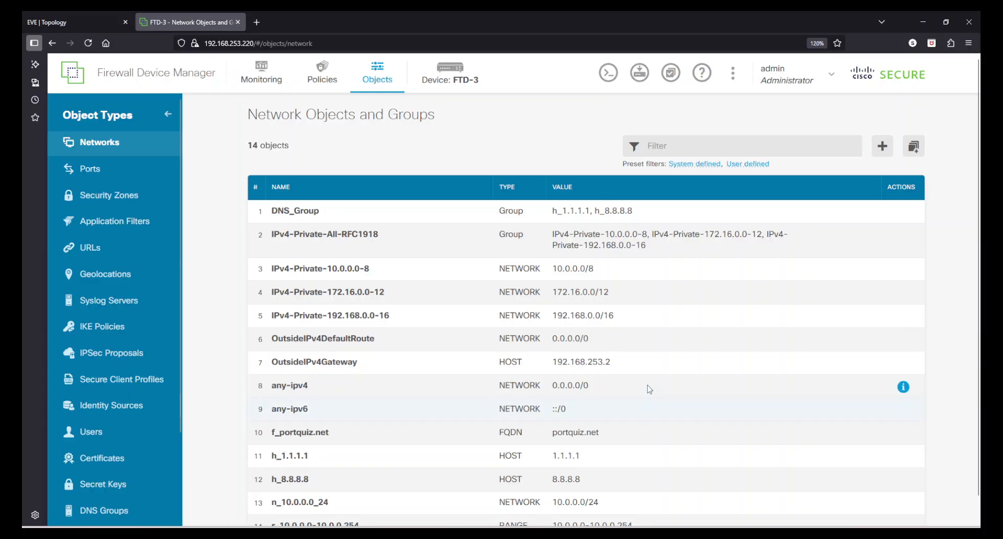
pyautogui.scroll(-1, 674, 251)
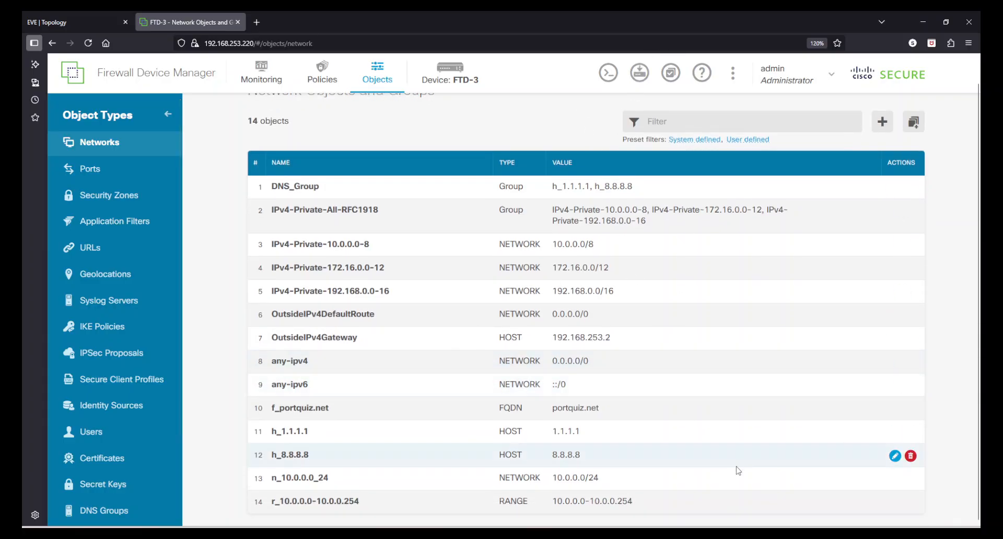